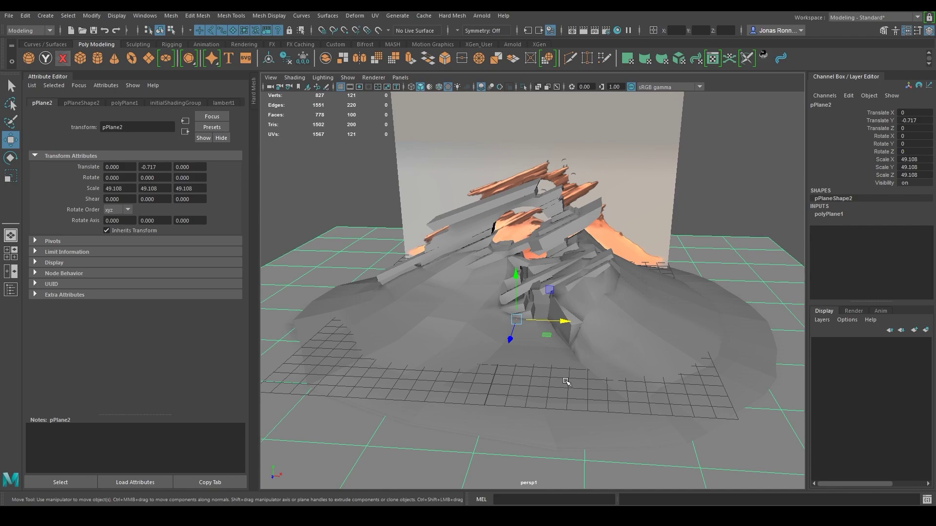
Step: Combine the sculpted ground mound and the large flat ground plane into one mesh
left_click(641, 365)
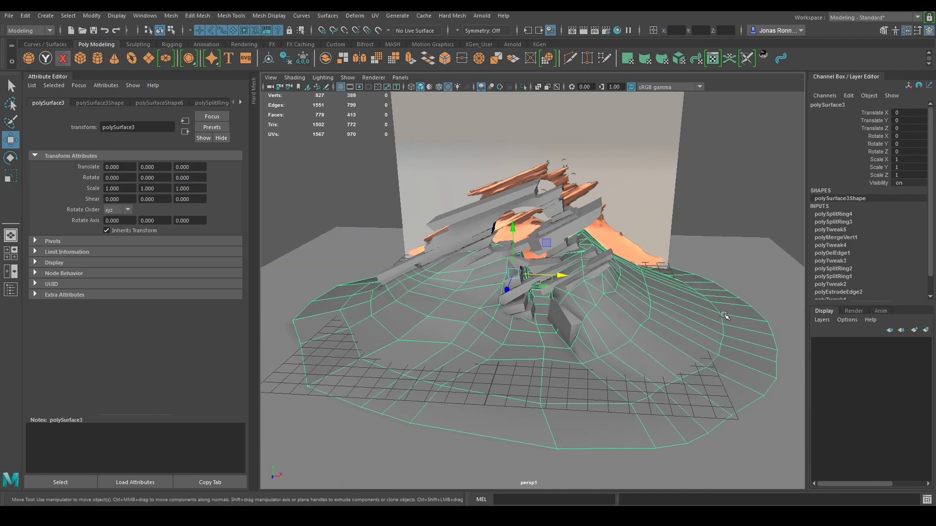
left_click(748, 260, "shift")
left_click(171, 15)
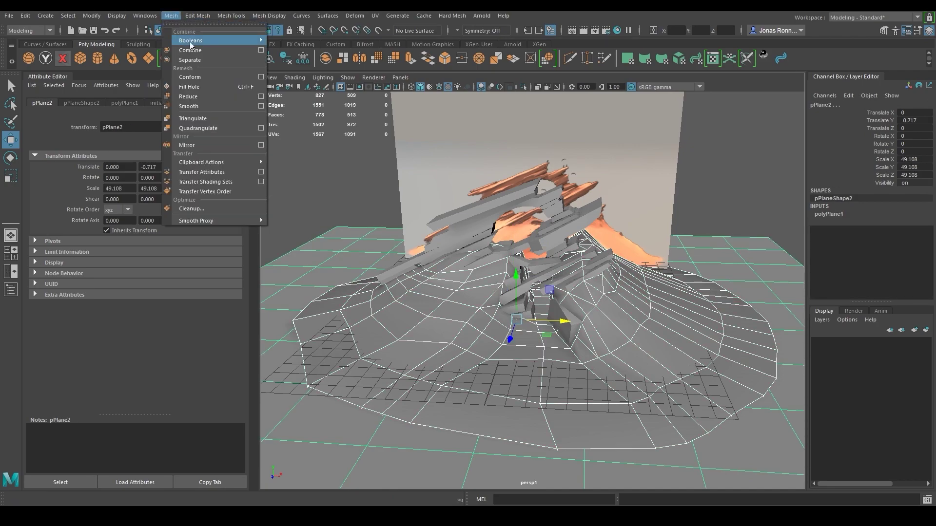
left_click(189, 42)
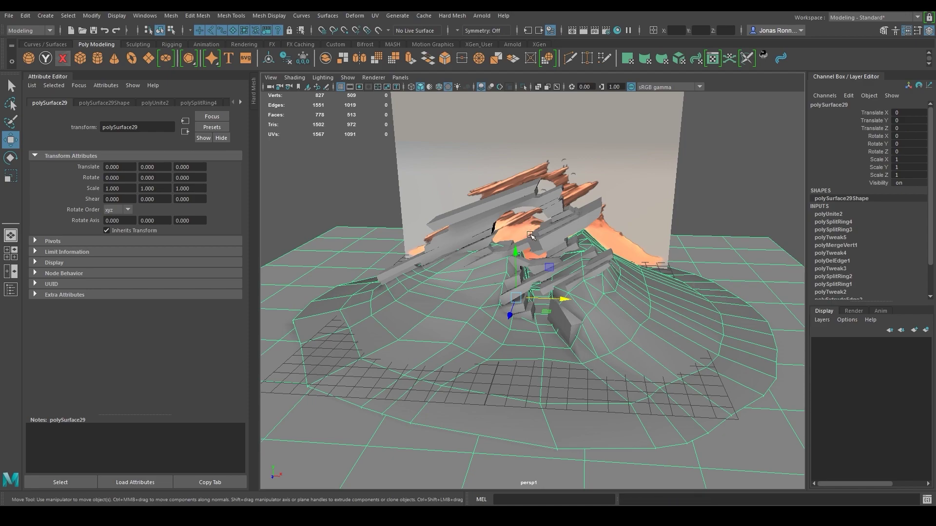
Step: Select all the blockout rock slabs without the ground and combine them into one mesh
left_click_drag(315, 145, 703, 388)
left_click(663, 326, "ctrl")
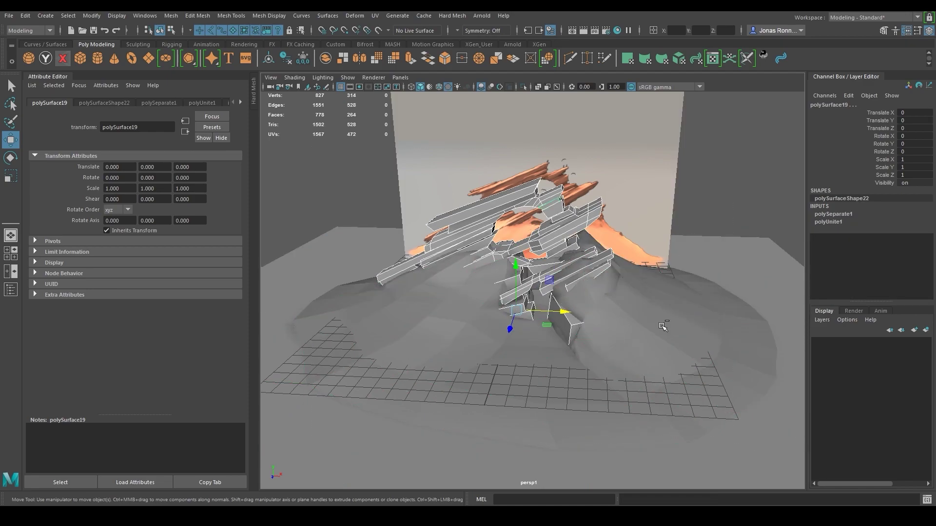
left_click(171, 15)
left_click(181, 44)
left_click_drag(692, 372, 668, 368, "alt")
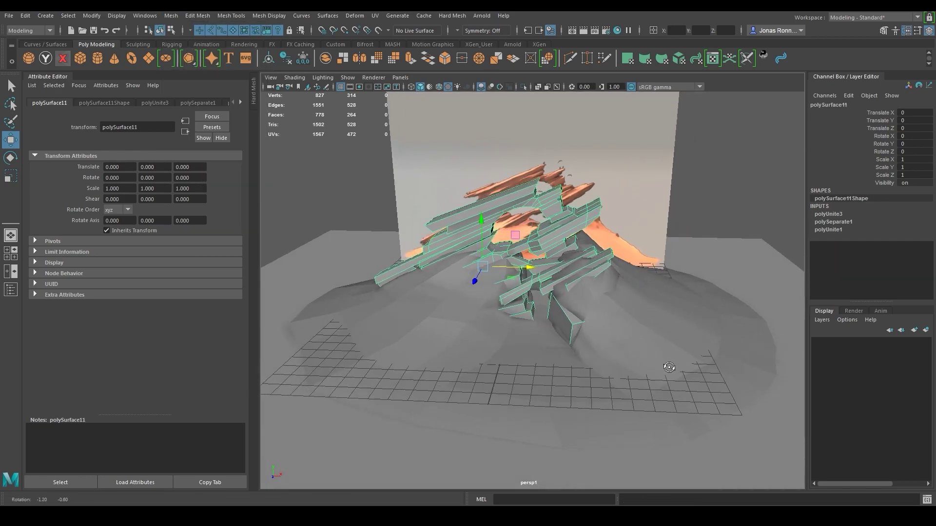
Step: Assign a new Blinn material to the combined rock blockout and set its color to bright red
right_click_drag(552, 234, 562, 366)
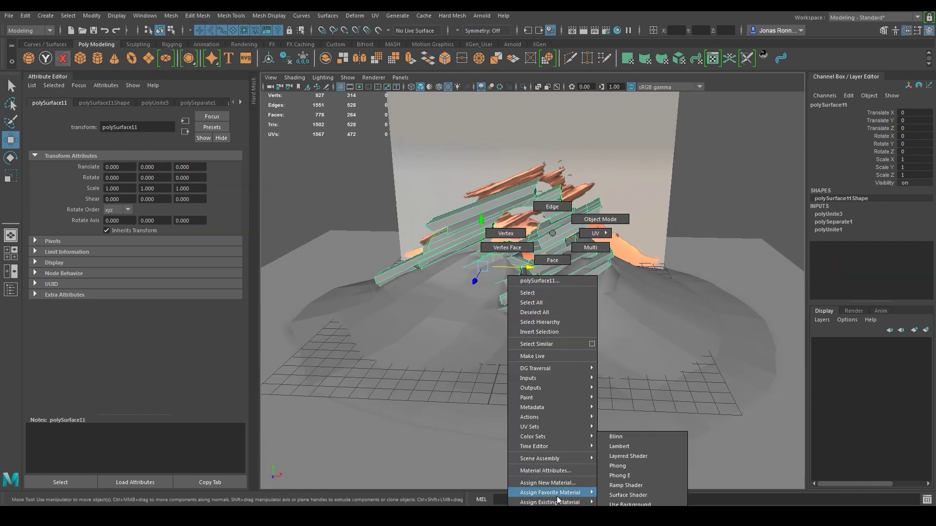
mouse_move(550, 492)
left_click(619, 437)
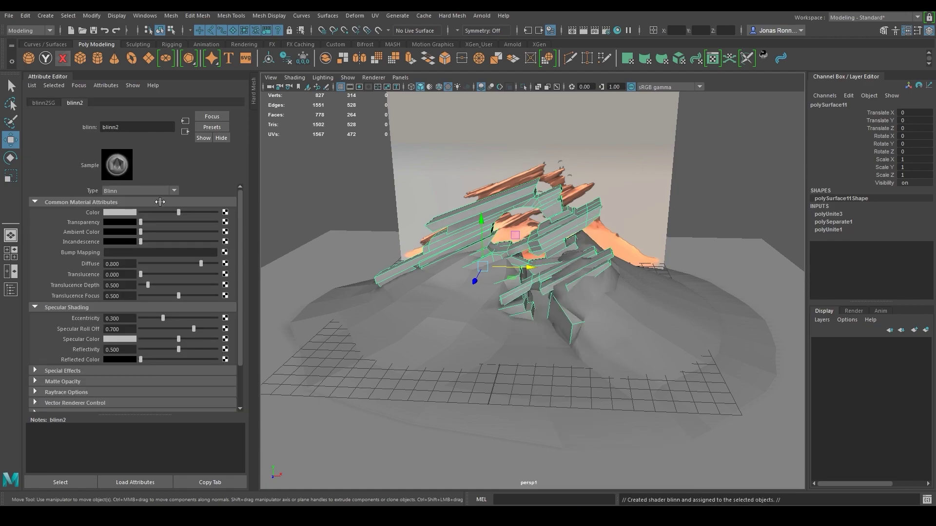
left_click(130, 212)
left_click(126, 214)
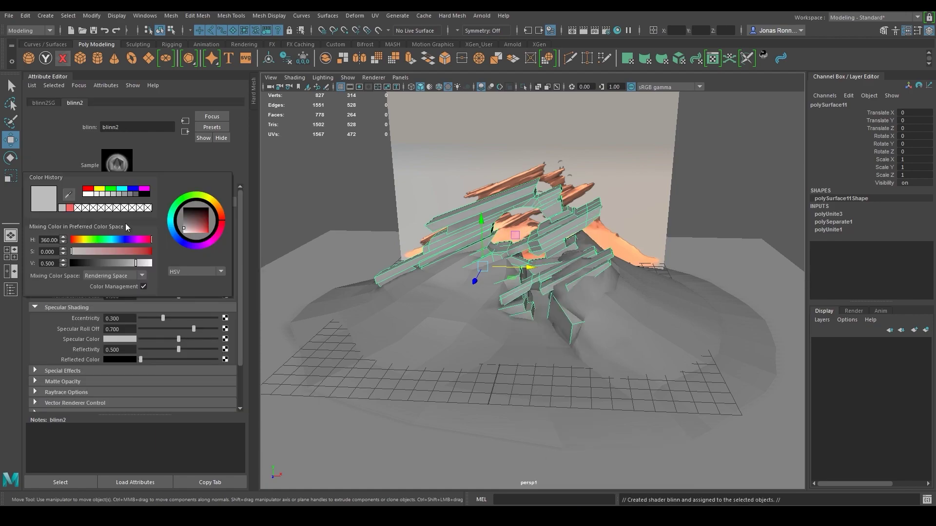
left_click_drag(199, 230, 211, 239)
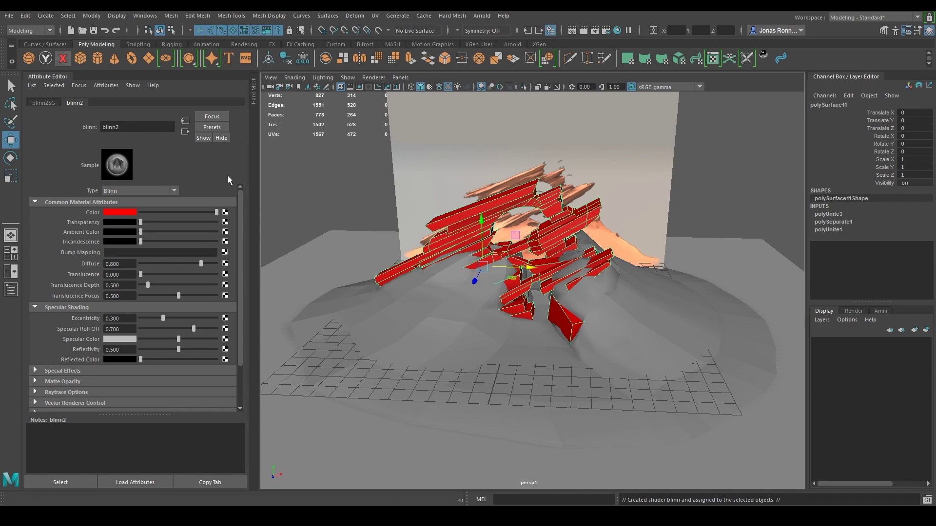
Step: Raise the red material's transparency slightly so the rock blockout is see-through
left_click_drag(168, 221, 177, 218)
left_click(628, 244)
mouse_move(628, 252)
left_mouse_down("alt")
mouse_move(605, 254)
mouse_move(575, 287)
mouse_move(639, 258)
mouse_move(669, 259)
mouse_move(640, 259)
left_mouse_up("alt")
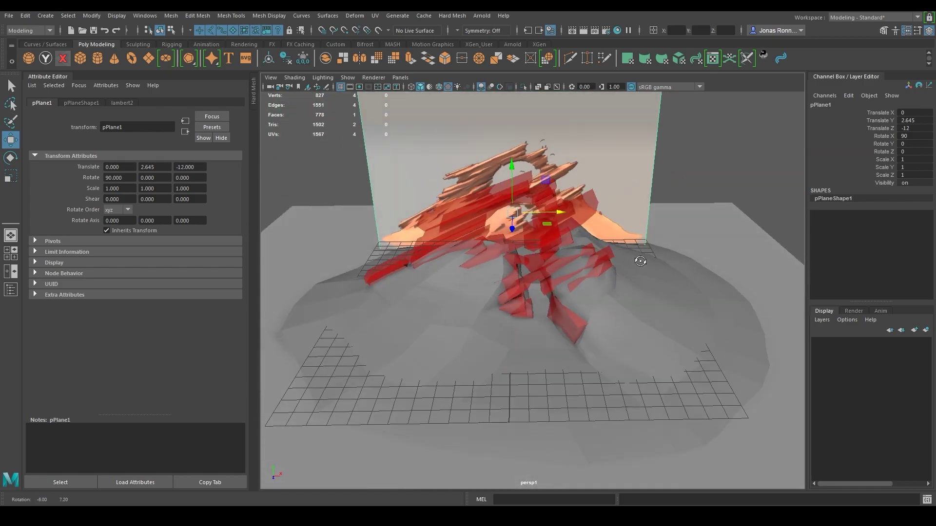
Step: Create a display layer, add the red rock blockout to it and set the layer to reference mode
left_click(555, 313)
left_click_drag(553, 314, 541, 290, "alt")
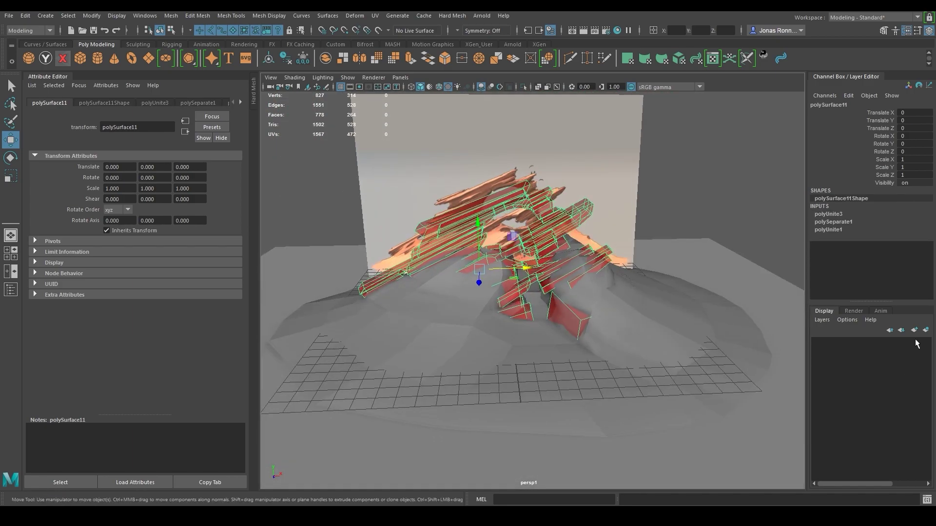
left_click(914, 330)
right_click(887, 344)
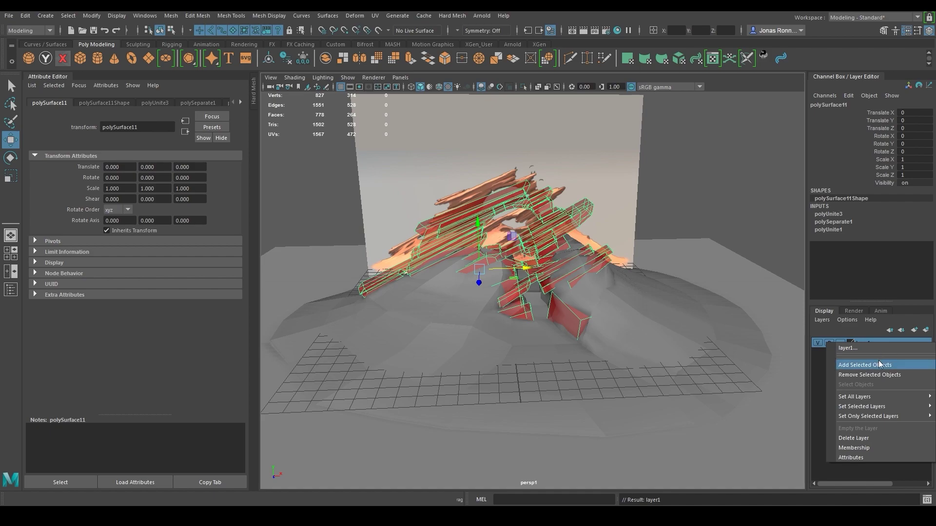
left_click(879, 361)
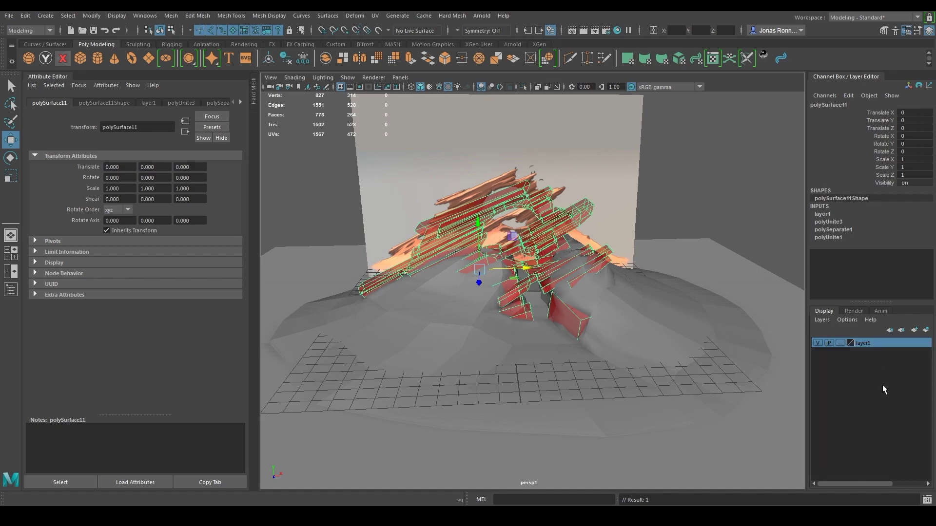
left_click(840, 343)
left_click(840, 343)
Step: Create a second display layer, add the combined ground mesh to it and set the layer to reference mode
left_click(569, 261)
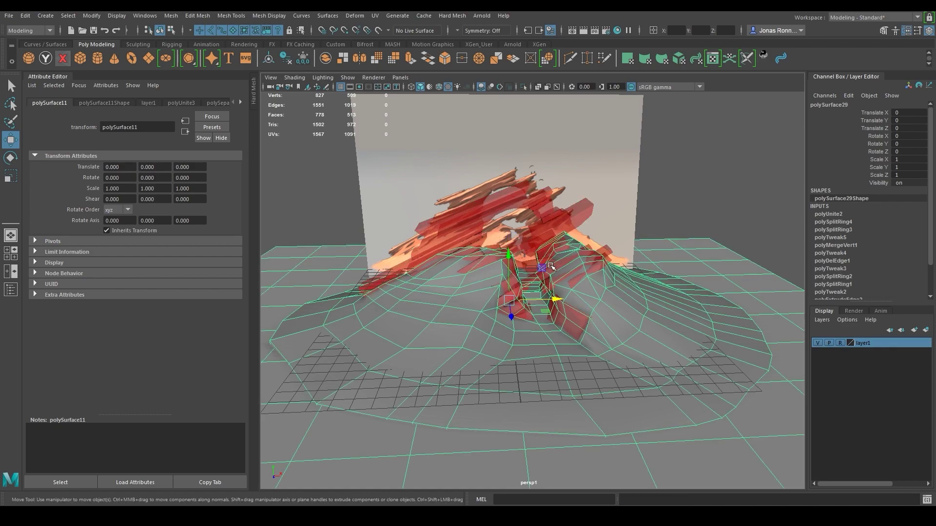
left_click(552, 229)
left_click(692, 223)
left_click(668, 311)
left_click(914, 330)
left_click(885, 343)
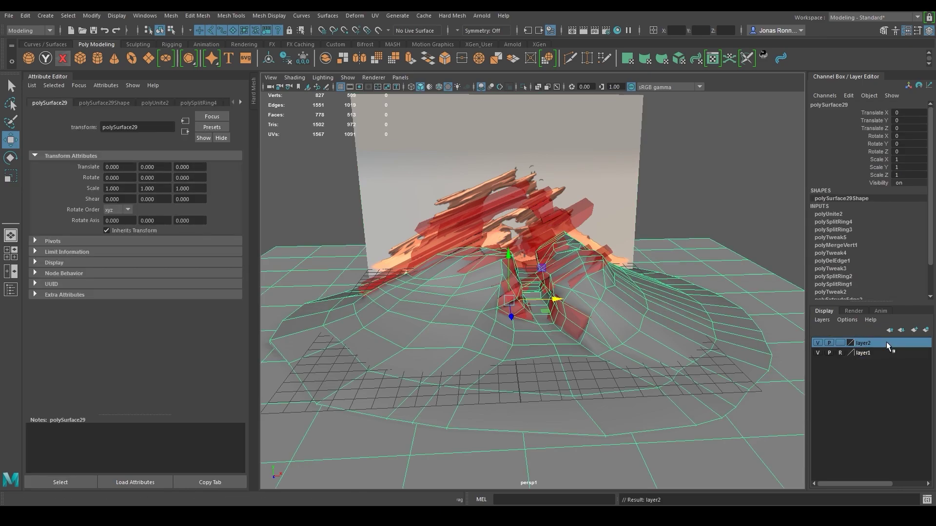
right_click(885, 342)
left_click(864, 347)
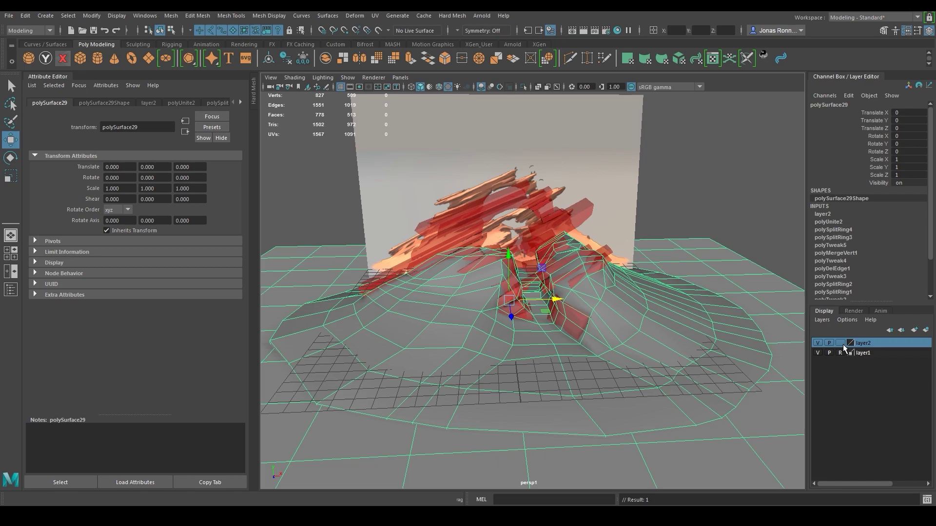
left_click(841, 343)
left_click(840, 343)
Step: Rename the ground mesh's display layer as Ground
double_click(878, 342)
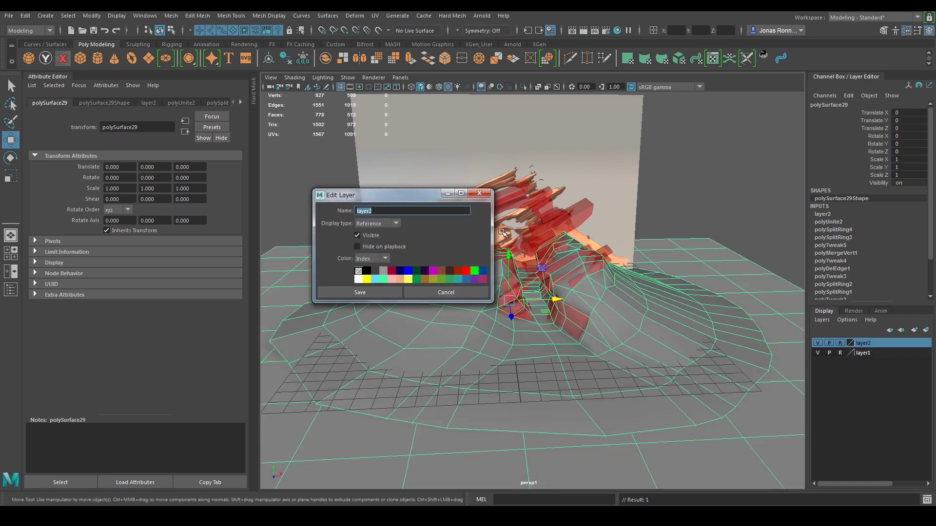
type("Ground")
key("Return")
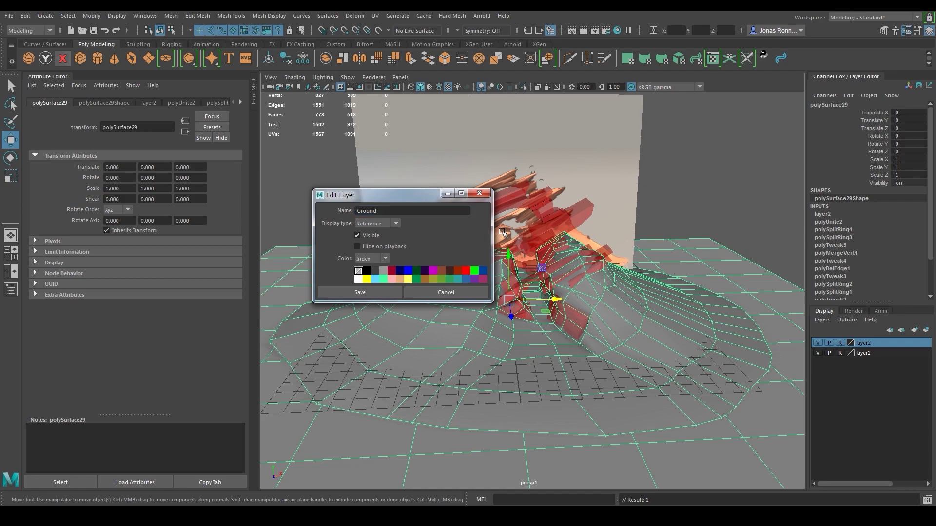
left_click(370, 292)
Step: Rename the rock blockout's display layer as RockRef
double_click(868, 353)
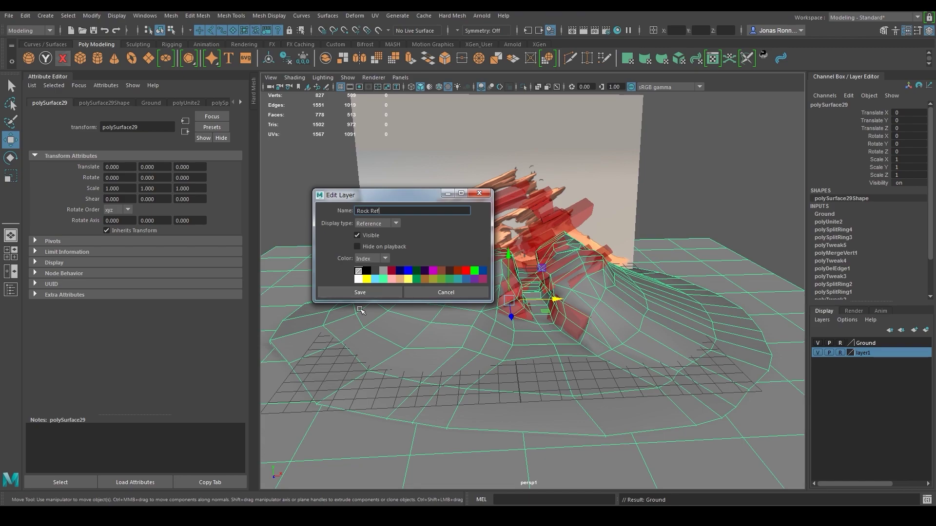
left_click(360, 292)
left_click(405, 262)
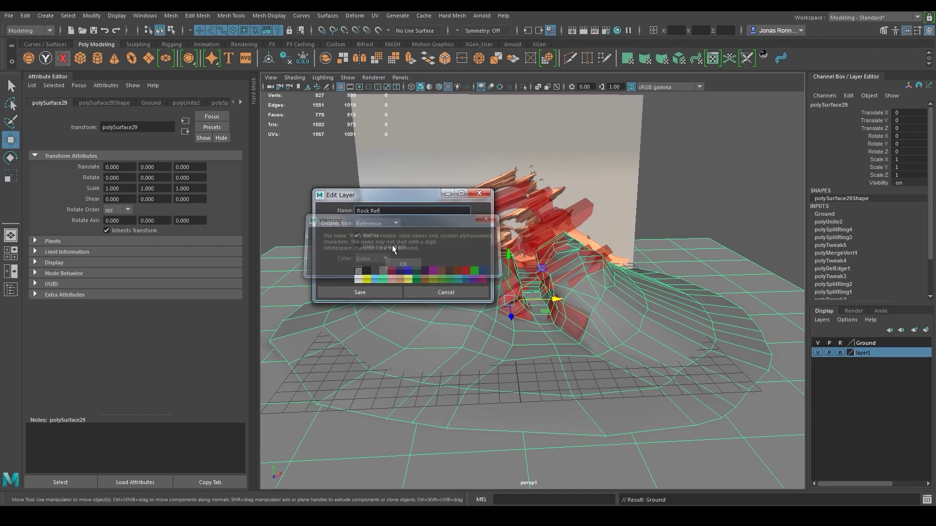
key("BackSpace")
left_click(366, 293)
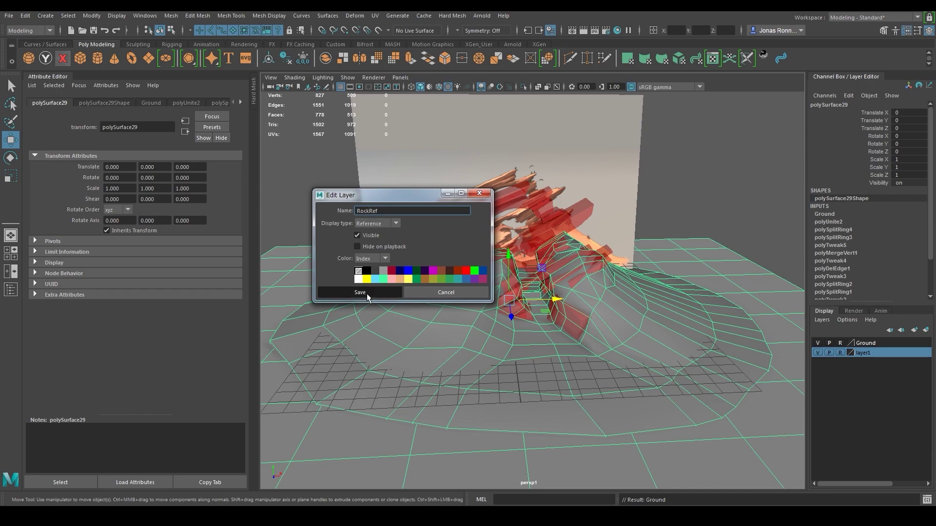
Step: Check from several angles whether the referenced ground and rock blockout can still be selected
left_click(644, 273)
left_click_drag(643, 273, 576, 296, "alt")
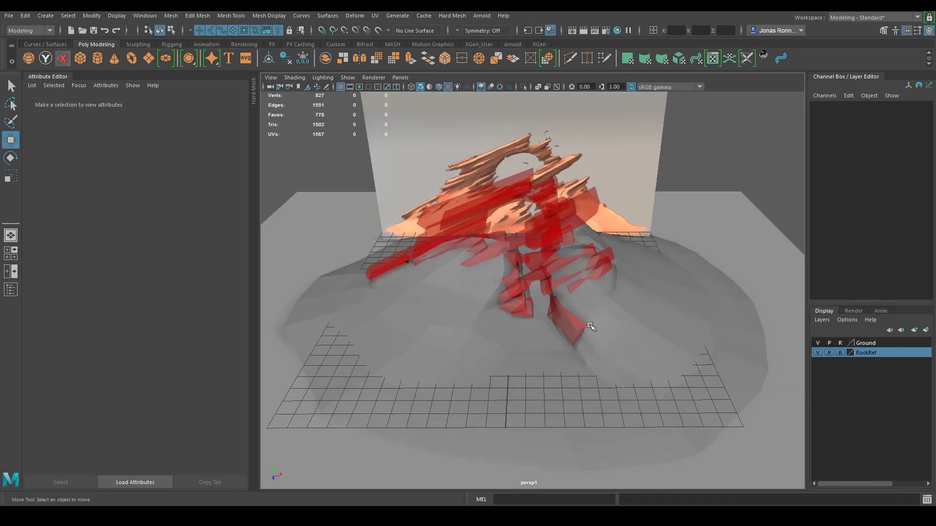
left_click_drag(626, 333, 563, 305, "alt")
left_click(516, 252)
left_click_drag(463, 304, 502, 336, "alt")
left_click_drag(391, 165, 586, 362)
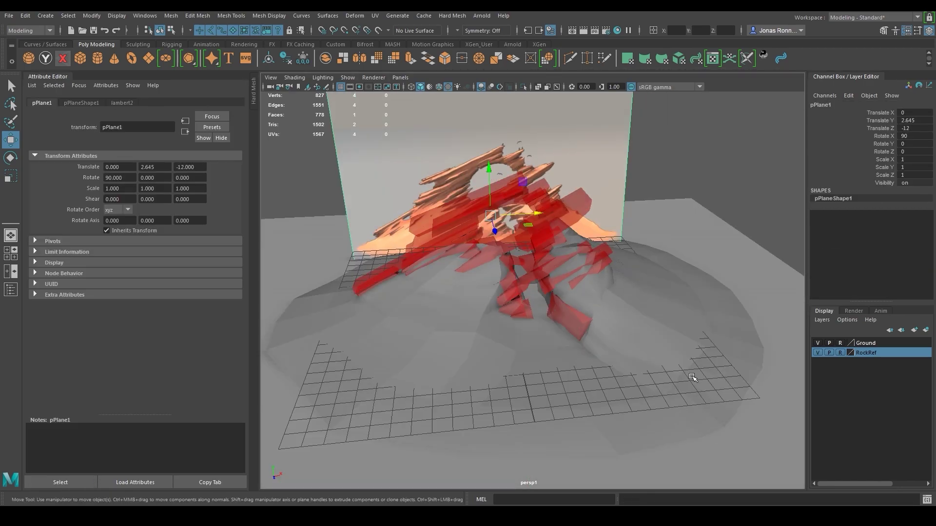
left_click(720, 181)
left_click_drag(635, 323, 543, 295, "alt")
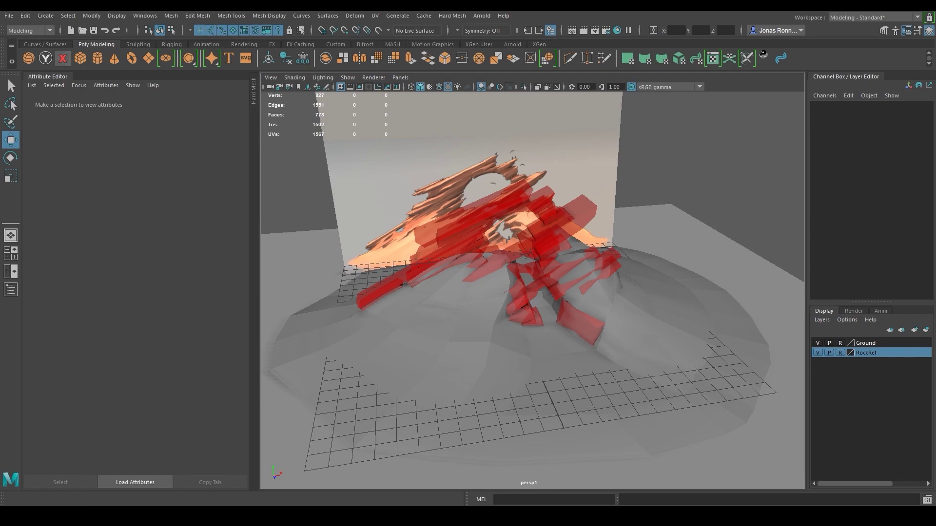
Step: Save the scene and import ModularRock_lod01.OBJ from the project's Files folder
key("ctrl+s")
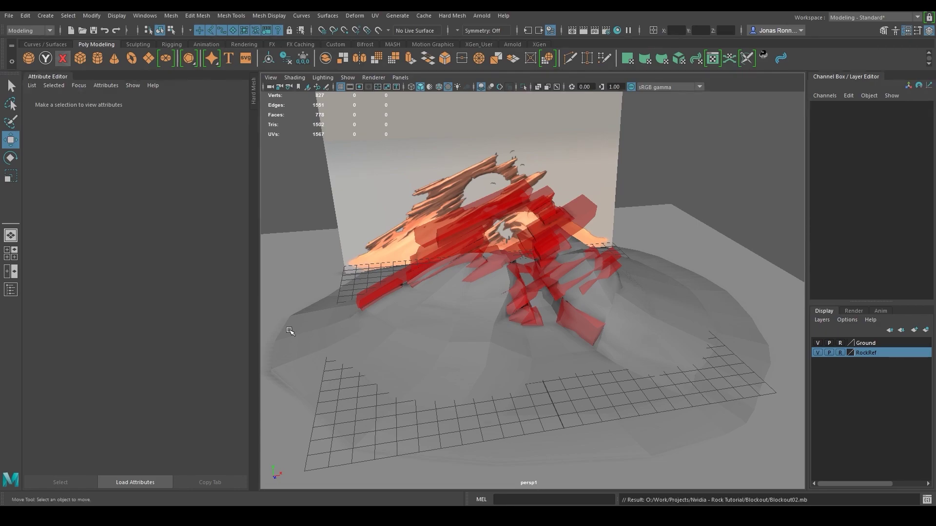
left_click(8, 15)
left_click(41, 119)
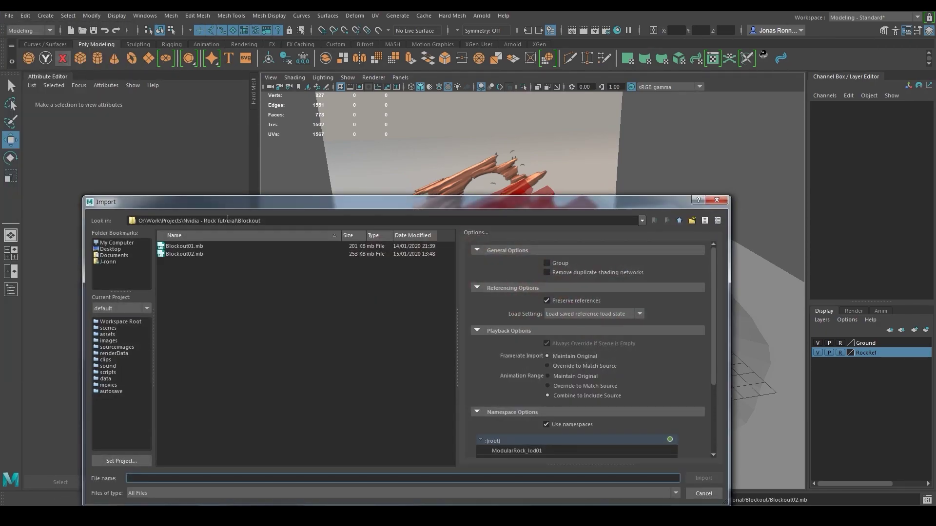
left_click(679, 220)
double_click(172, 276)
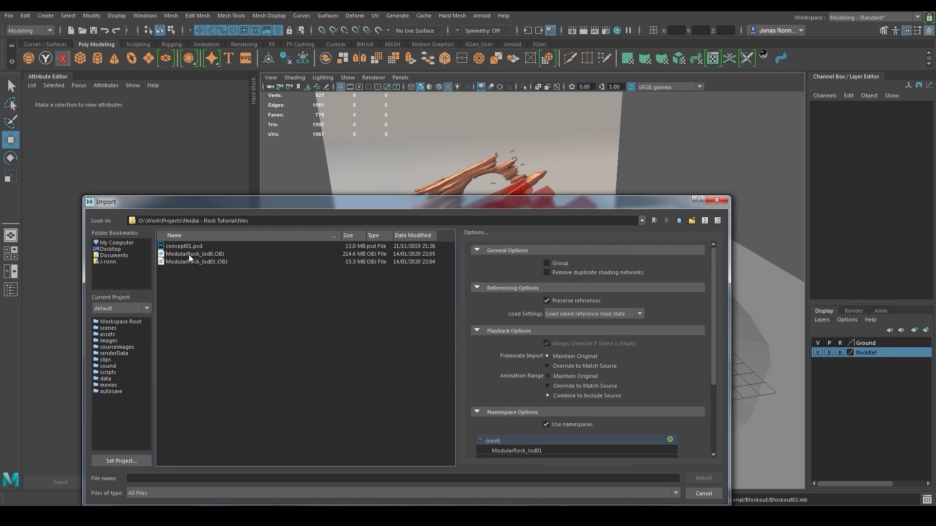
double_click(215, 263)
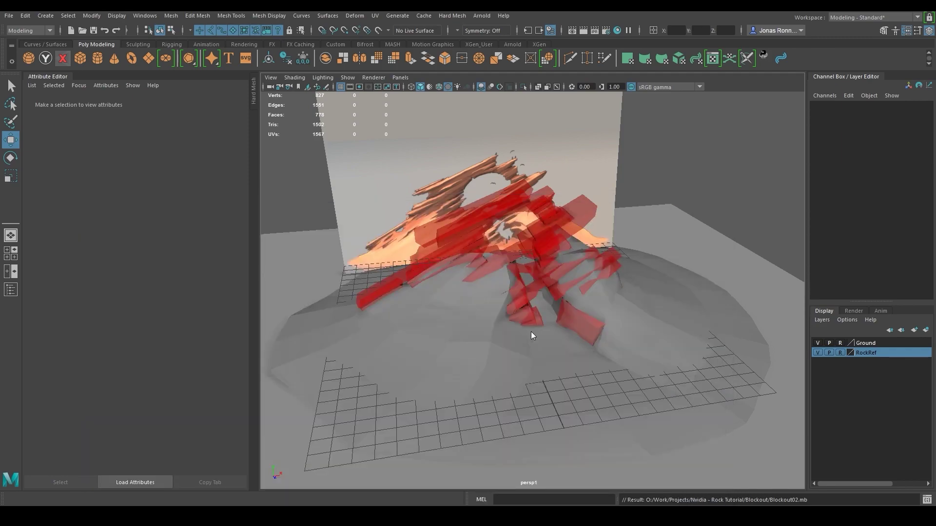
Step: Scale the imported rock uniformly to 0.773 and place it in front of the mound at X -6.659, Y 0.514, Z 9.214
left_click(551, 316)
middle_click_drag(566, 355, 545, 323, "alt")
left_click_drag(548, 317, 592, 393)
left_click(677, 350)
middle_click_drag(675, 351, 628, 307, "alt")
right_click_drag(628, 307, 656, 414, "alt")
left_click_drag(638, 340, 404, 306, "alt")
left_click(579, 315)
key("r")
key("w")
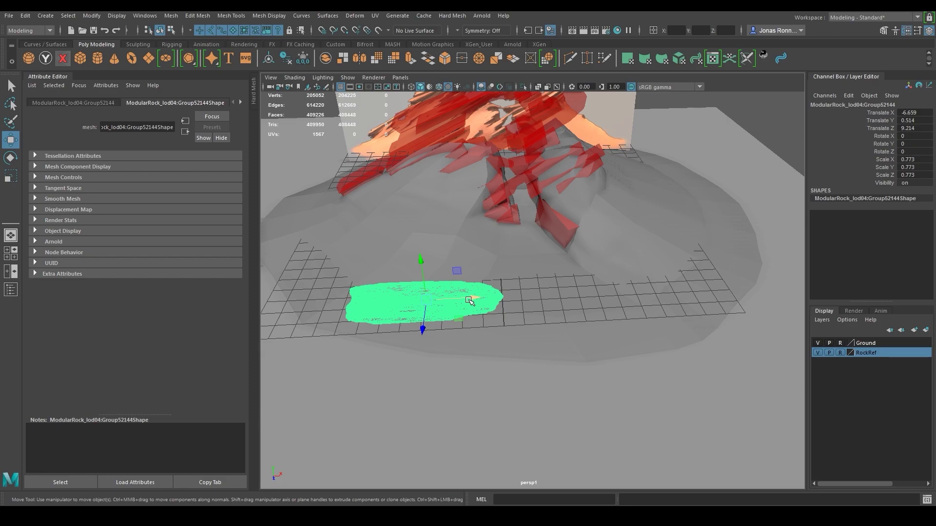
Step: Duplicate the rock, move the copy along X to 1.91 and rotate it -180 degrees about Y
key("ctrl+d")
left_click_drag(466, 297, 535, 337)
key("e")
Step: Duplicate both rocks, move the copies forward to Z 13.691 and flip them 180 degrees about X
left_click(475, 311)
key("w")
left_click(623, 265, "shift")
key("ctrl+d")
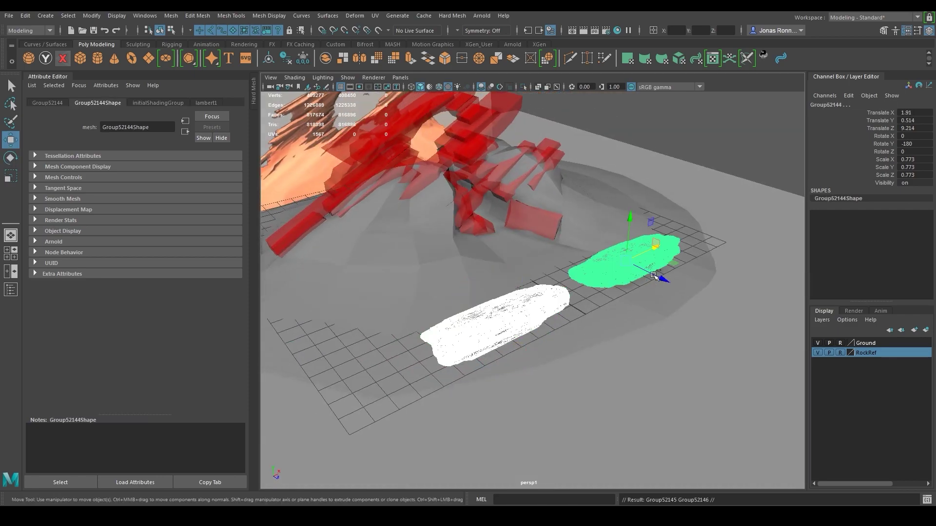
left_click_drag(661, 280, 710, 348)
middle_click_drag(710, 348, 666, 347, "alt")
key("e")
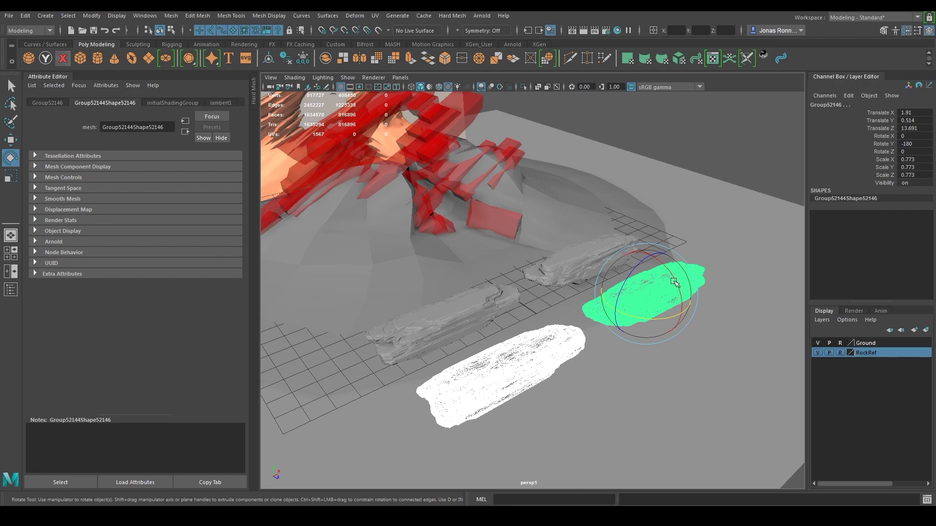
left_click_drag(674, 281, 696, 396)
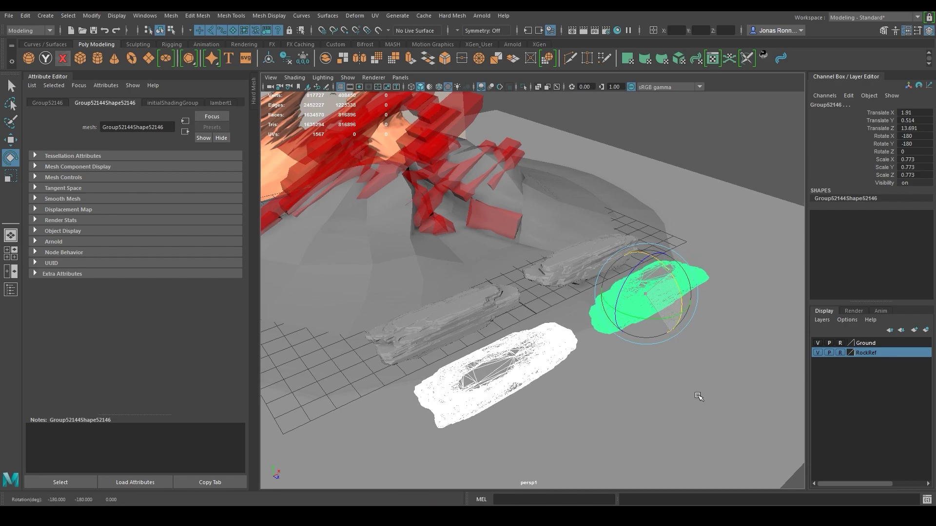
left_click(712, 149)
Step: Duplicate the flipped rock at X 1.91 and move the copy forward to about Z 18.3, away from the other rocks
left_click_drag(678, 244, 608, 276, "alt")
right_click_drag(608, 275, 630, 328, "alt")
left_click_drag(653, 330, 549, 299, "alt")
left_click(544, 327)
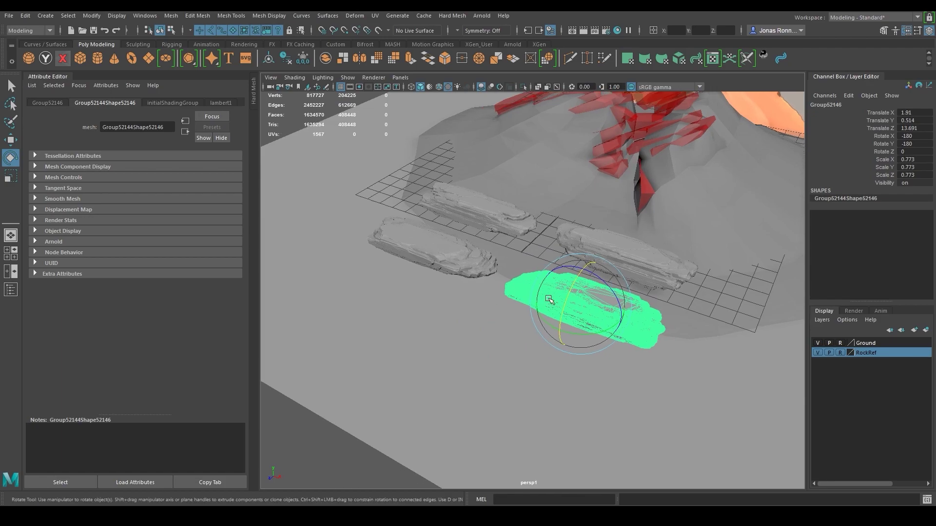
key("w")
key("ctrl+d")
left_click_drag(561, 331, 498, 401)
middle_click_drag(498, 402, 531, 344, "alt")
right_click_drag(531, 344, 561, 340, "alt")
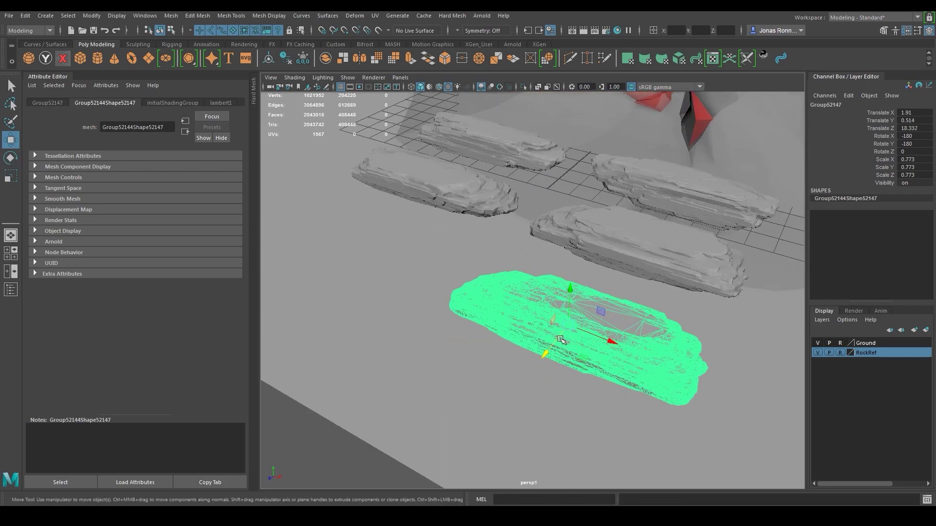
left_click_drag(596, 337, 451, 352)
Step: Duplicate the flipped rock at X -6.659, Z 13.691 and move the copy onto the separate foreground rock, at about X -2.4, Y 0.83
left_click(466, 198)
key("ctrl+d")
left_click_drag(400, 203, 434, 322)
right_click_drag(434, 322, 459, 335, "alt")
left_click_drag(492, 230, 490, 217)
left_click_drag(542, 264, 521, 259)
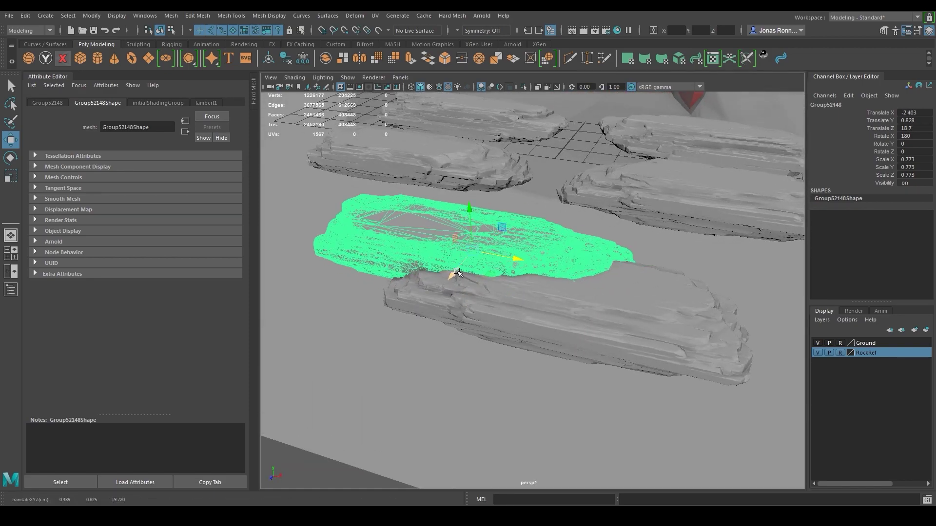
left_click_drag(452, 275, 445, 283)
Step: Duplicate the unflipped rock at X -6.659 and move the copy forward onto the foreground stack, raising it above the base rocks
left_click(457, 127)
key("ctrl+d")
left_click_drag(455, 133, 396, 355)
left_click_drag(374, 227, 583, 312)
left_click_drag(528, 226, 526, 208)
Step: Duplicate the stacked rock again, rescale the copy and raise it onto the top of the foreground pile
left_click_drag(526, 208, 494, 243, "alt")
key("ctrl+d")
left_click_drag(505, 283, 458, 263)
key("r")
key("w")
left_click_drag(437, 218, 429, 191)
left_click_drag(463, 231, 447, 219, "alt")
left_click_drag(423, 188, 481, 203)
Step: Arrange an upper rock of the pile, turned 90 degrees about Y and scaled 0.37, 1.18, 0.773, on the back of the stack
left_click(621, 231)
left_click_drag(482, 246, 434, 224, "alt")
left_click(461, 221)
key("e")
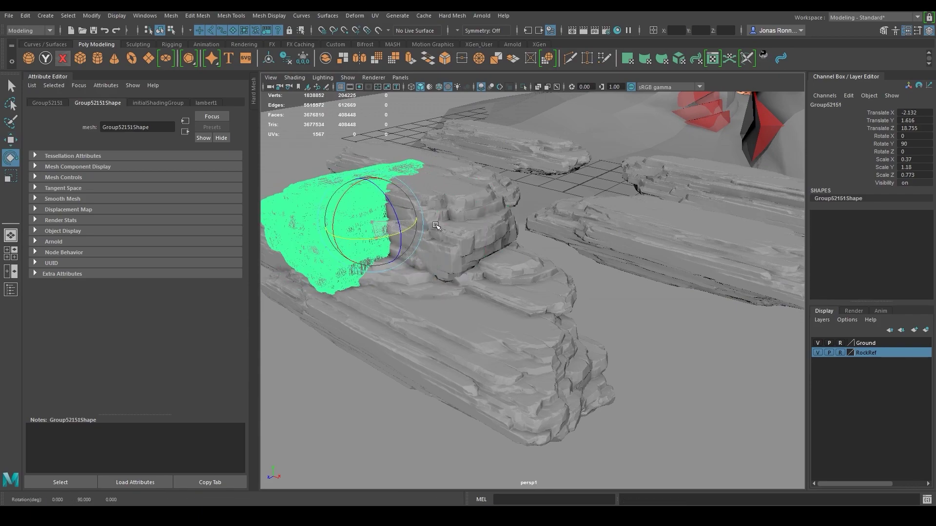
key("w")
left_click_drag(365, 190, 362, 164)
left_click_drag(327, 216, 348, 206)
left_click_drag(381, 150, 453, 339)
left_click(414, 164)
left_click(475, 321)
key("e")
key("w")
left_click(336, 365)
Step: Duplicate a base rock, flatten the copy to Scale Y 0.458 and place it beside the stack at X 0.384, Y 0.73, Z 18.008
left_click_drag(337, 366, 505, 321, "alt")
middle_click_drag(506, 320, 390, 317, "alt")
left_click(468, 341)
key("ctrl+d")
left_click_drag(504, 343, 607, 353)
key("r")
key("w")
left_click_drag(611, 307, 611, 311)
left_click(623, 424)
left_click_drag(624, 424, 508, 289, "alt")
left_click(568, 336)
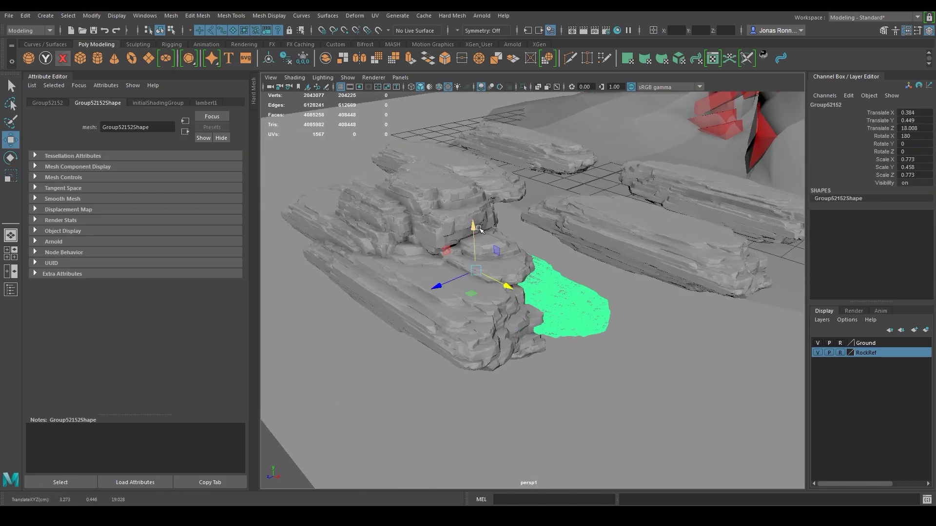
left_click_drag(473, 225, 472, 215)
Step: Save the scene
left_click(662, 260)
left_click_drag(662, 260, 678, 300, "alt")
middle_click_drag(679, 259, 652, 293, "alt")
right_click_drag(652, 293, 640, 288, "alt")
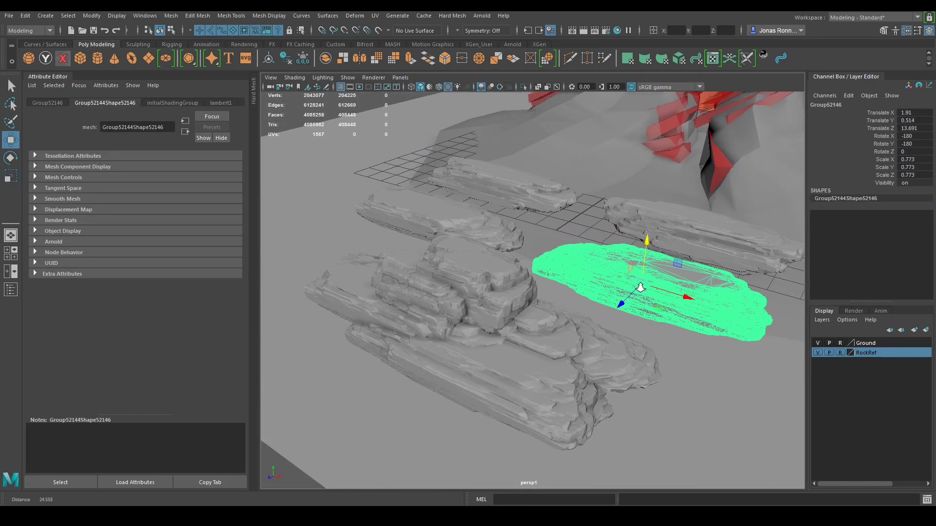
key("q")
key("ctrl+s")
Step: Delete the six rocks of the foreground test stack, keeping the four original rocks
left_click(607, 319)
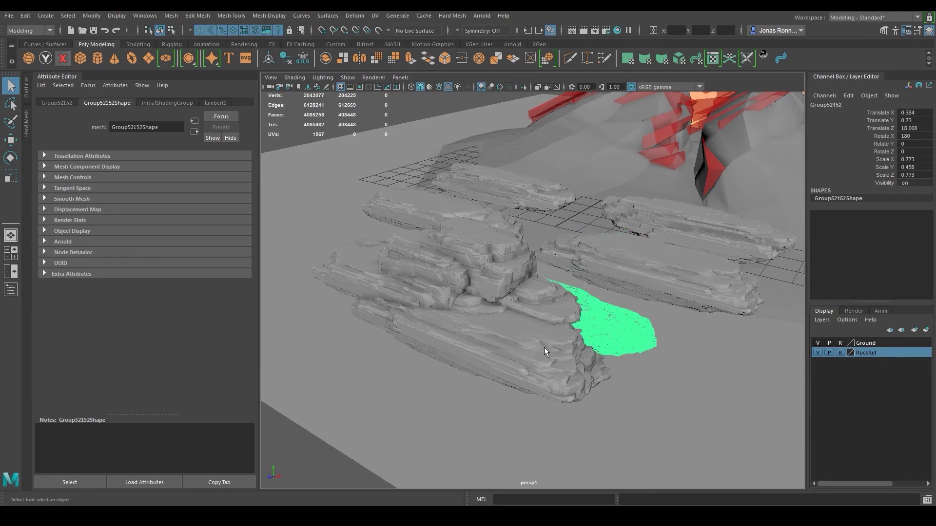
left_click(532, 342, "shift")
left_click(510, 295, "shift")
left_click(487, 266, "shift")
left_click(422, 273, "shift")
left_click(471, 302, "shift")
key("Delete")
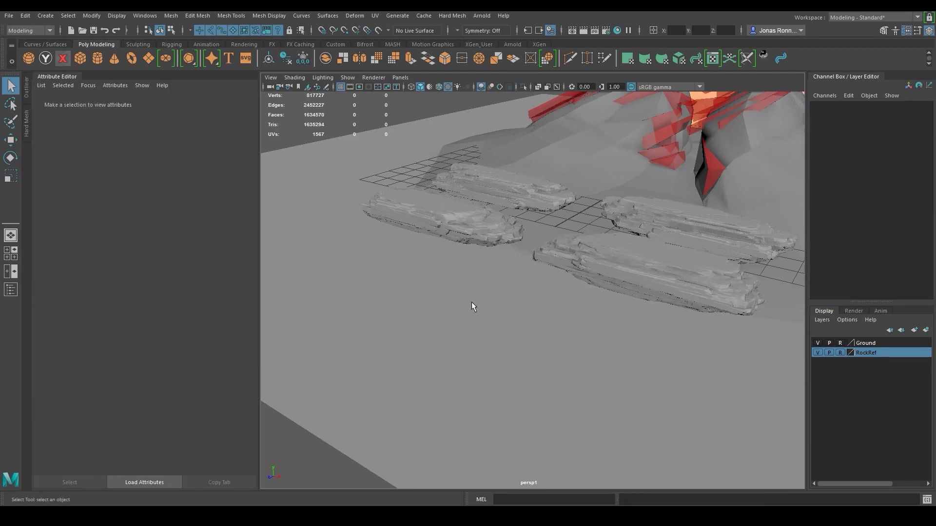
Step: Scale all four remaining rocks uniformly to 0.543
left_click_drag(621, 230, 682, 249, "alt")
middle_click_drag(683, 248, 629, 331, "alt")
left_click_drag(445, 314, 705, 437)
key("r")
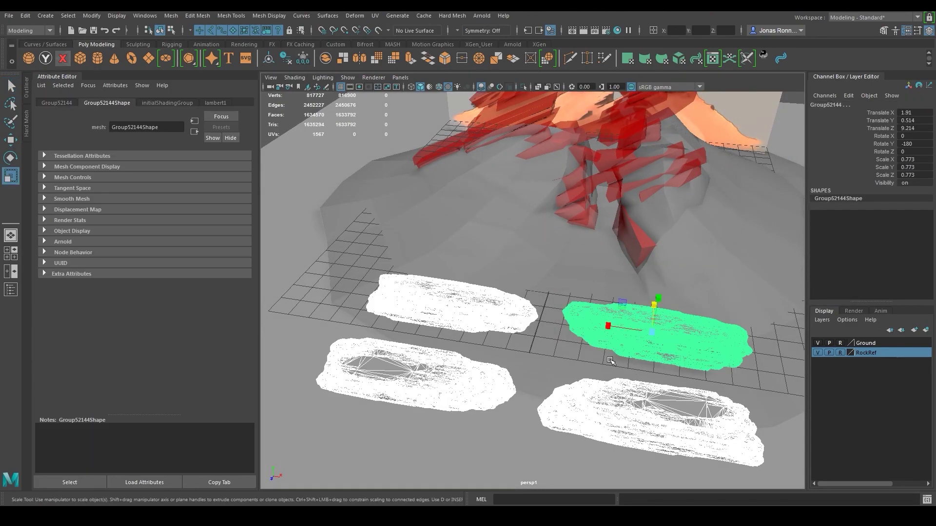
left_click_drag(649, 331, 631, 330)
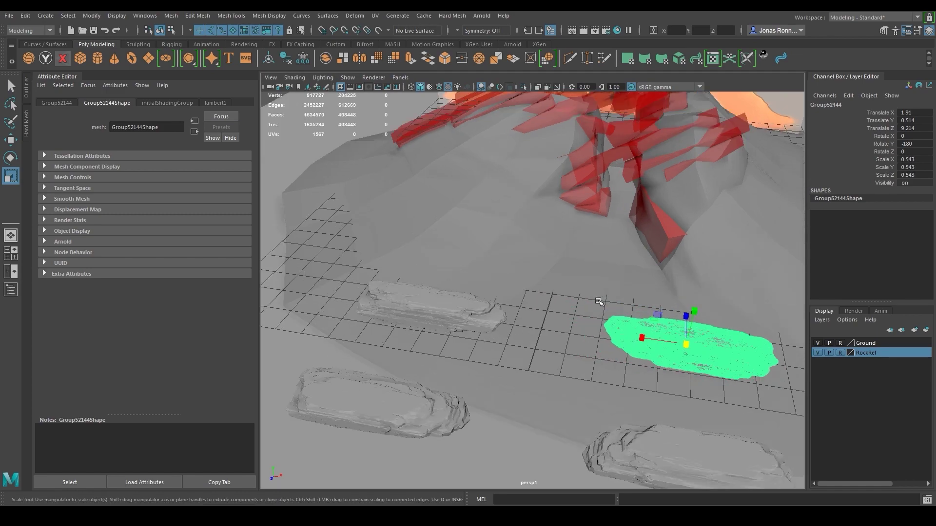
Step: Duplicate the flipped rock at X -6.659 and move the copy to the red blockout, at X -3.439, Y 2.231, Z 1.007
left_click_drag(598, 301, 575, 305, "alt")
left_click(362, 393)
key("w")
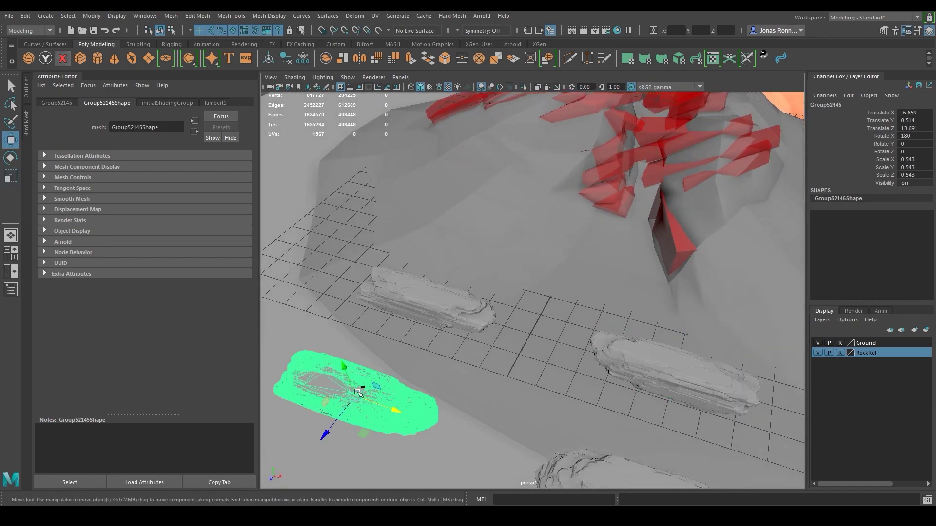
left_click_drag(324, 435, 628, 209, "shift")
key("f")
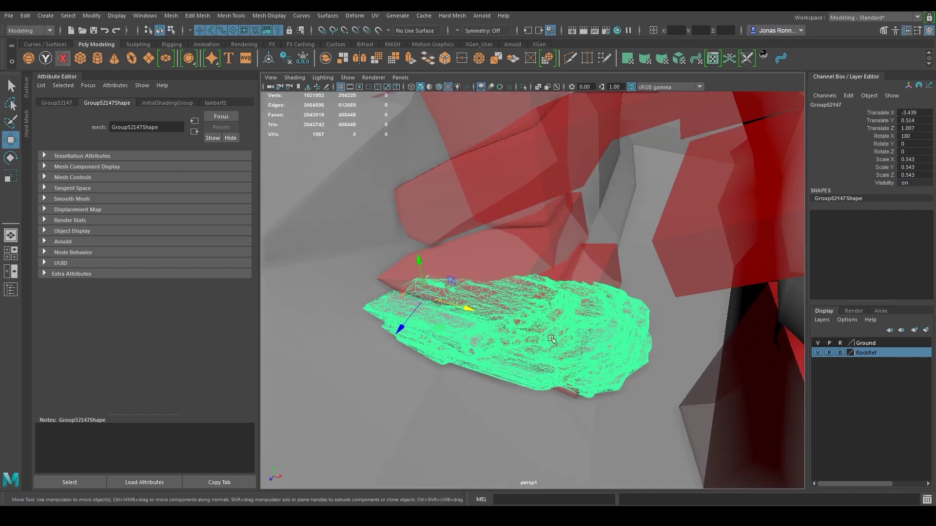
left_click_drag(553, 340, 570, 312, "alt")
right_click_drag(571, 273, 512, 194, "alt")
left_click_drag(491, 282, 478, 204)
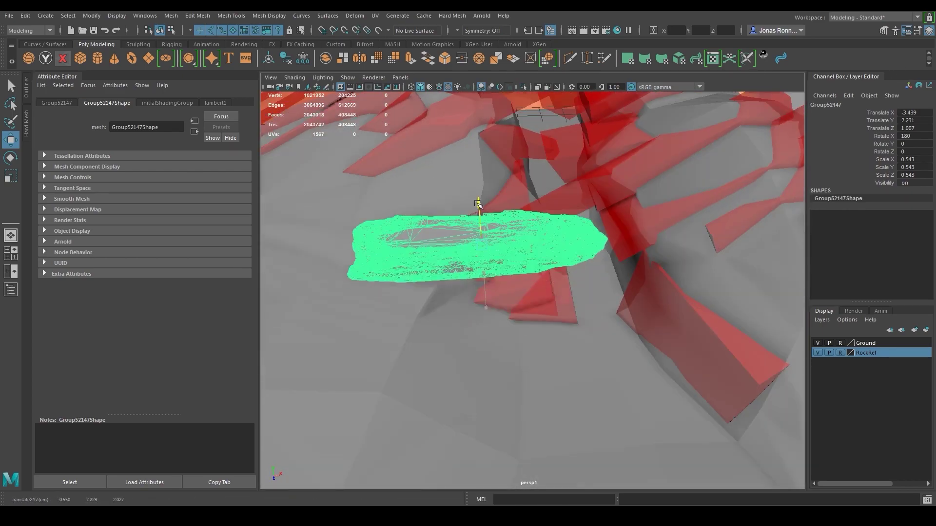
Step: Tilt the new rock copy 30.893 degrees about Z and move it to Y 1.473, Z 0.425 to follow the red blockout
key("e")
left_click_drag(517, 293, 511, 190, "alt")
left_click_drag(522, 209, 463, 293, "alt")
key("w")
left_click_drag(434, 296, 542, 234)
left_click_drag(473, 164, 474, 198)
left_click_drag(561, 195, 593, 188, "alt")
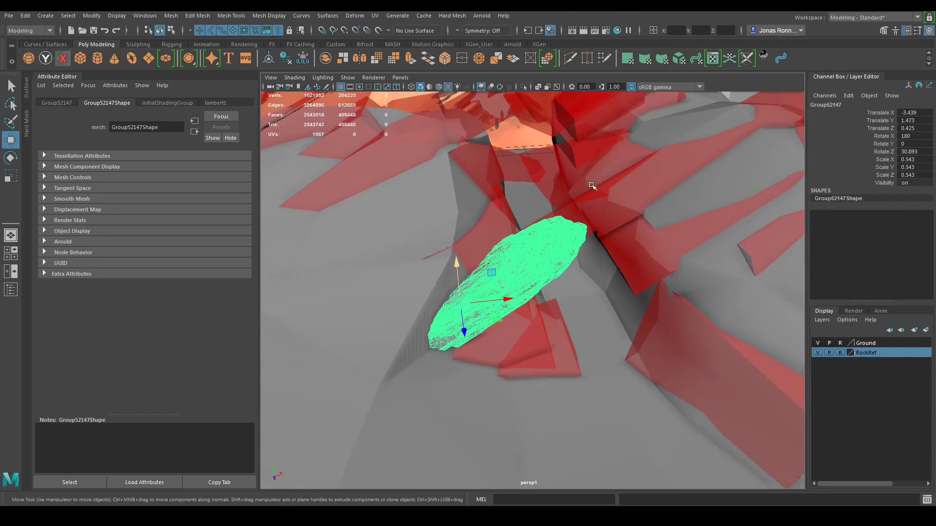
Step: Lower the transparency of the Rocks mesh's red blinn2 material, taking the RockRef layer out of reference mode only for this change
left_click(840, 353)
left_click(641, 182)
left_click(149, 103)
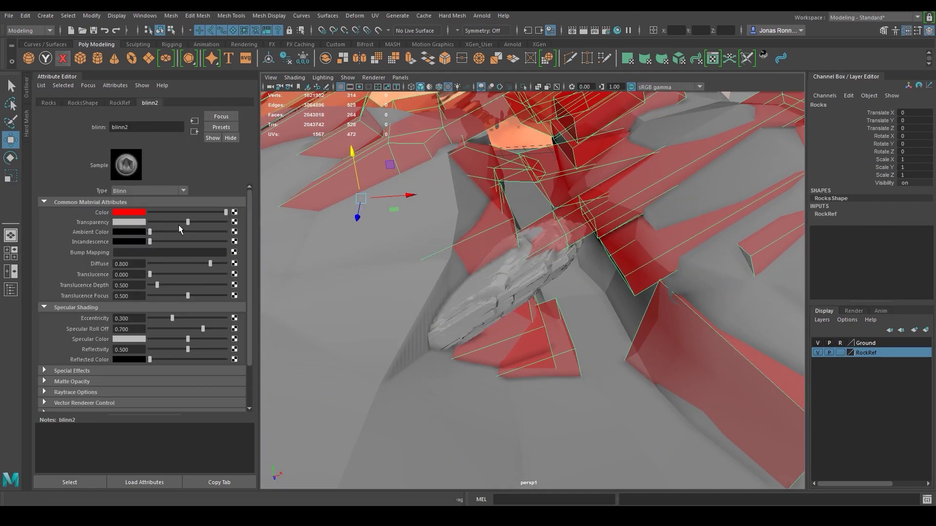
left_click_drag(177, 223, 164, 223)
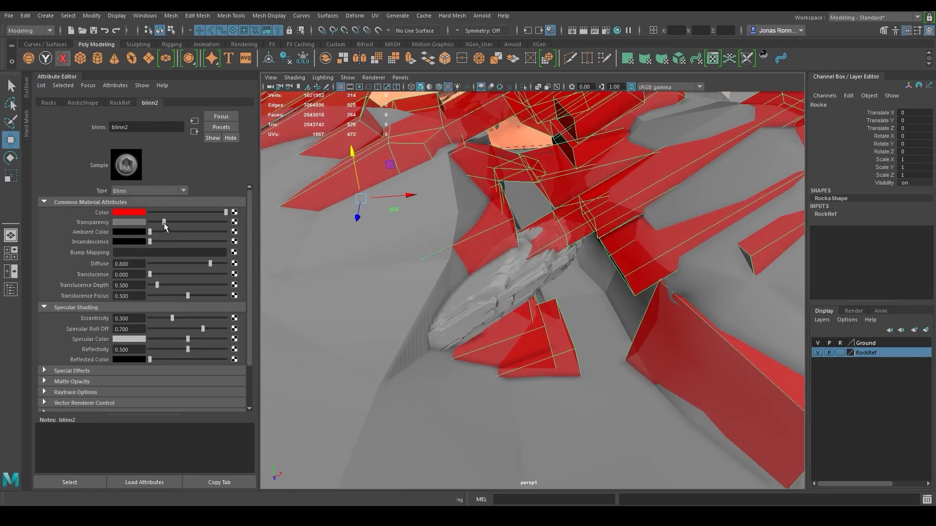
left_click(839, 353)
Step: Scale the tilted rock to 0.507, 0.507, 0.413 and shift it to X -3.503 to match the red reference shape
left_click(455, 267)
mouse_move(455, 268)
left_mouse_down("alt")
mouse_move(428, 298)
mouse_move(469, 306)
left_mouse_up("alt")
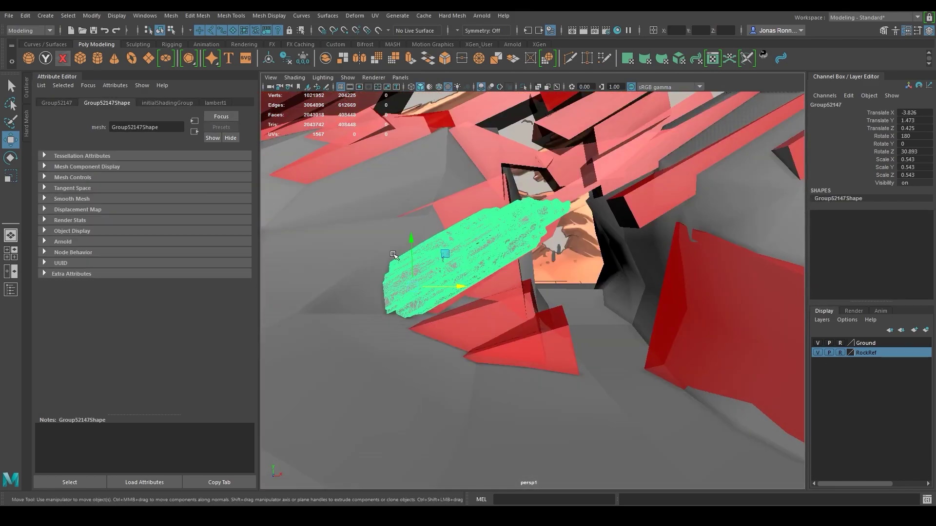
left_click_drag(392, 255, 413, 285, "alt")
left_click_drag(415, 283, 440, 360)
key("r")
left_click_drag(440, 359, 456, 222, "alt")
key("w")
left_click_drag(489, 192, 481, 195)
Step: Hide and reshow the RockRef layer to compare the tilted rock with the red blockout
left_click_drag(481, 195, 607, 367, "alt")
left_click(608, 367)
left_click(470, 295)
key("w")
left_click_drag(440, 250, 615, 348, "alt")
left_click(542, 343)
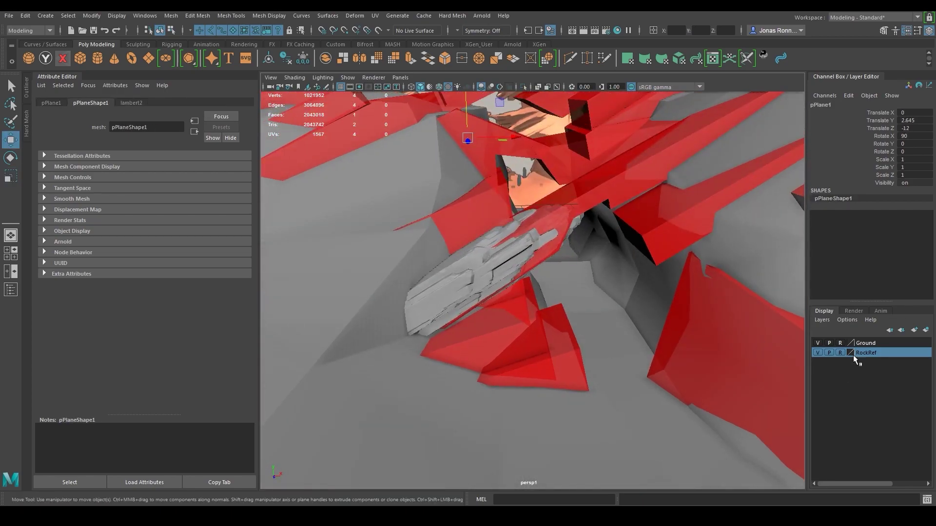
left_click(818, 354)
left_click(819, 355)
Step: Duplicate the rock rotated -180 degrees about Y and place the copy above the tilted rock at X -4.742, Y 2.696, Z -0.323, tilted 26.717 degrees about Z
left_click_drag(803, 355, 490, 276, "alt")
left_click(353, 409)
left_click(628, 431)
key("ctrl+d")
left_click_drag(616, 472, 557, 291)
scroll(634, 312, "down", 4)
right_click_drag(556, 292, 606, 382, "alt")
left_click_drag(606, 382, 590, 327, "alt")
left_click_drag(508, 296, 510, 229)
right_click_drag(510, 229, 578, 328, "alt")
left_click_drag(512, 355, 584, 221)
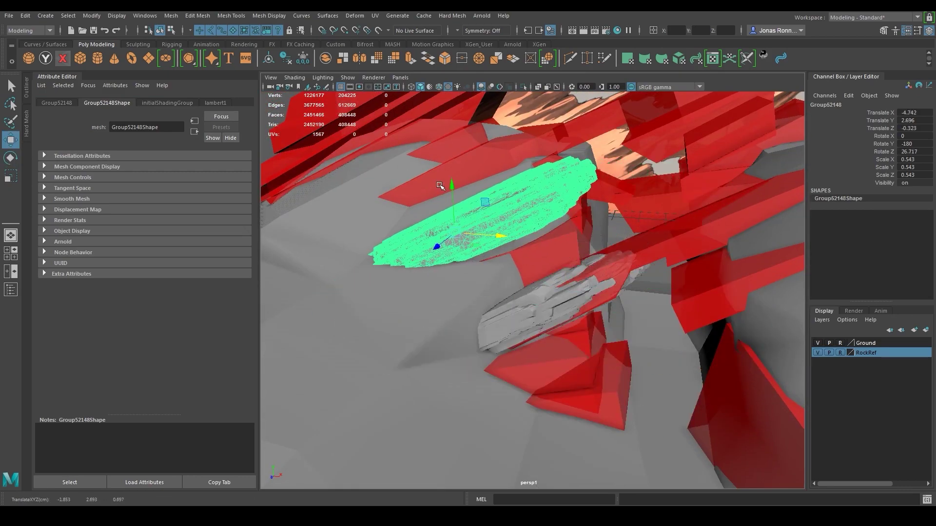
Step: Lower the upper rock to Y 1.734 behind the first one, tilt it to 23.094 degrees about Z and set its Scale Y to 0.637
left_click_drag(466, 237, 466, 239)
left_click_drag(466, 239, 517, 258, "alt")
left_click(819, 354)
left_click(820, 354)
left_click(707, 361)
left_click_drag(707, 360, 687, 366, "alt")
left_click(570, 202)
key("e")
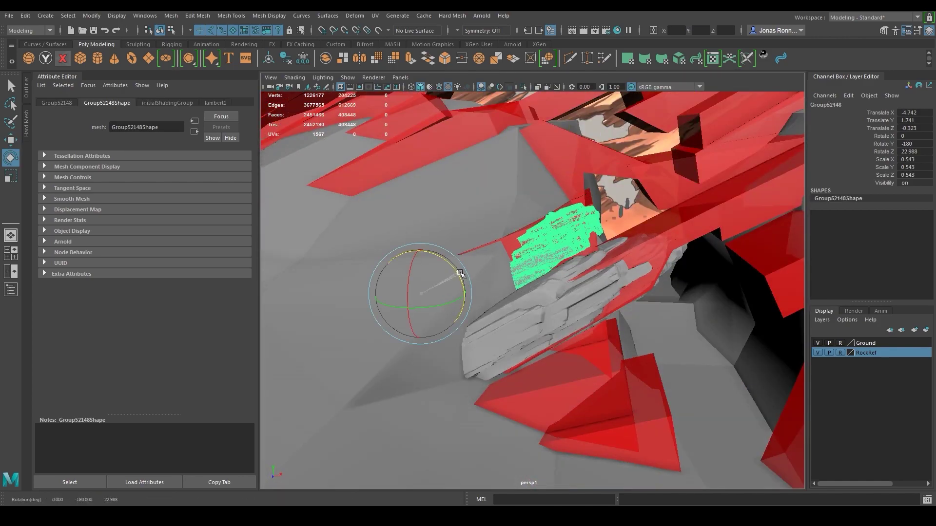
left_click_drag(411, 253, 412, 256)
mouse_move(581, 268)
left_mouse_down("alt")
mouse_move(566, 307)
mouse_move(585, 262)
left_mouse_up("alt")
Step: Hide the RockRef layer, tilt the upper rock to 28.918 degrees about Z and lower it to Y 1.537
left_click(818, 353)
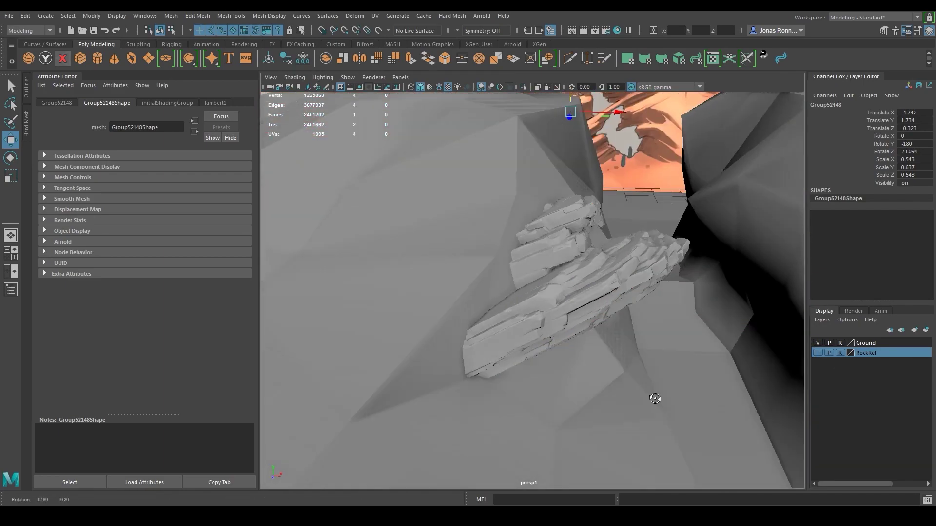
left_click_drag(653, 396, 571, 232, "alt")
key("w")
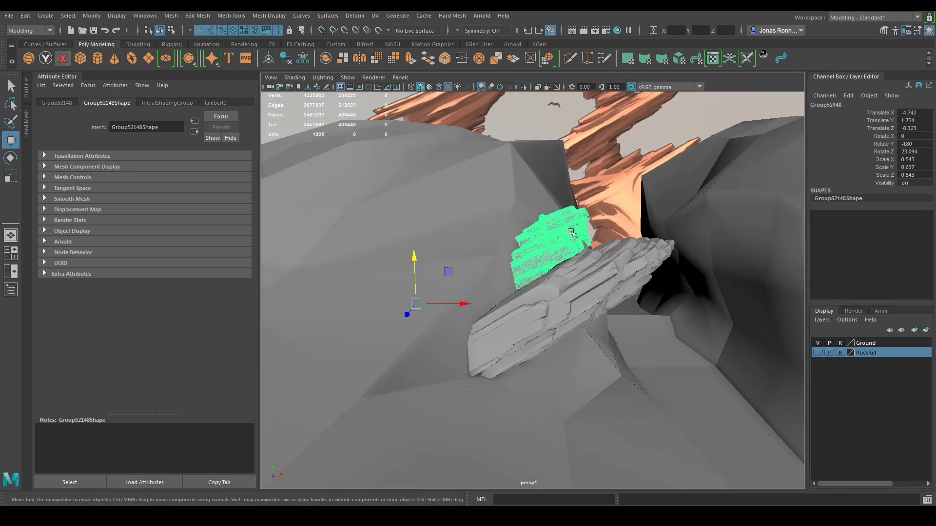
key("w")
left_click_drag(454, 285, 545, 308, "alt")
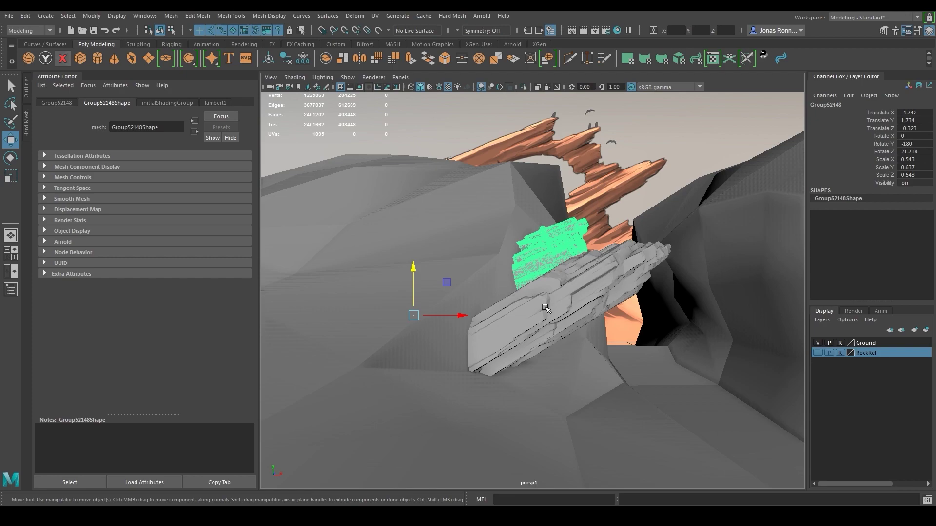
left_click_drag(430, 270, 392, 318, "alt")
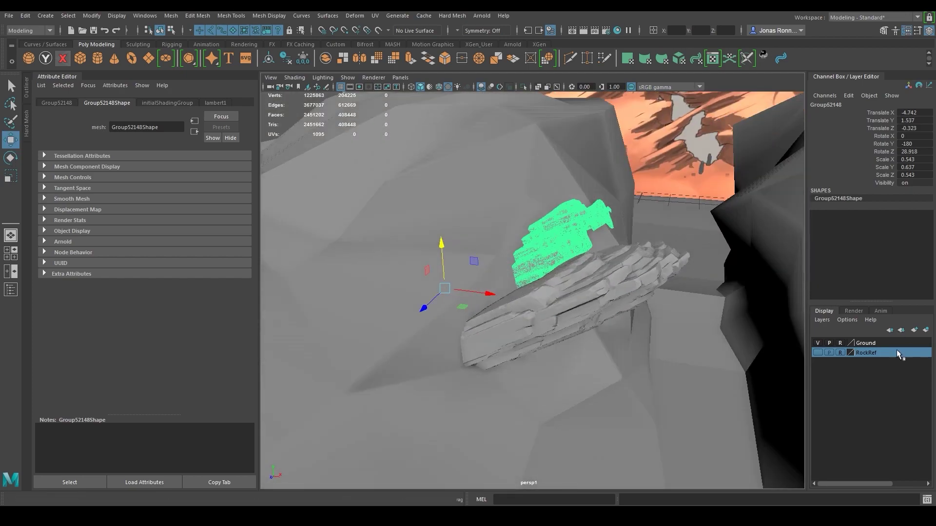
Step: Shift the upper rock to X -4.57 against the temporarily shown RockRef layer and hide the layer again
left_click(818, 352)
left_click_drag(529, 283, 559, 258, "alt")
left_click(817, 352)
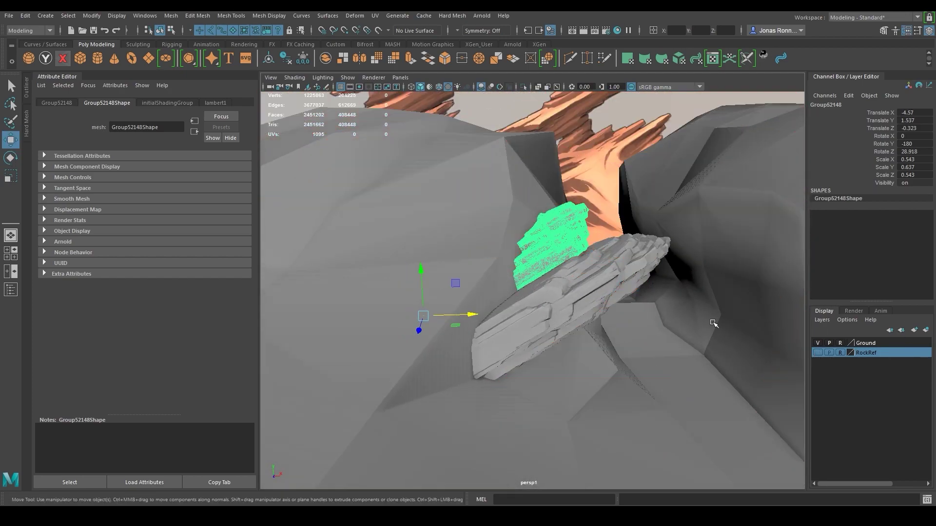
left_click(704, 322)
right_click_drag(697, 319, 633, 306, "alt")
left_click_drag(633, 306, 572, 312, "alt")
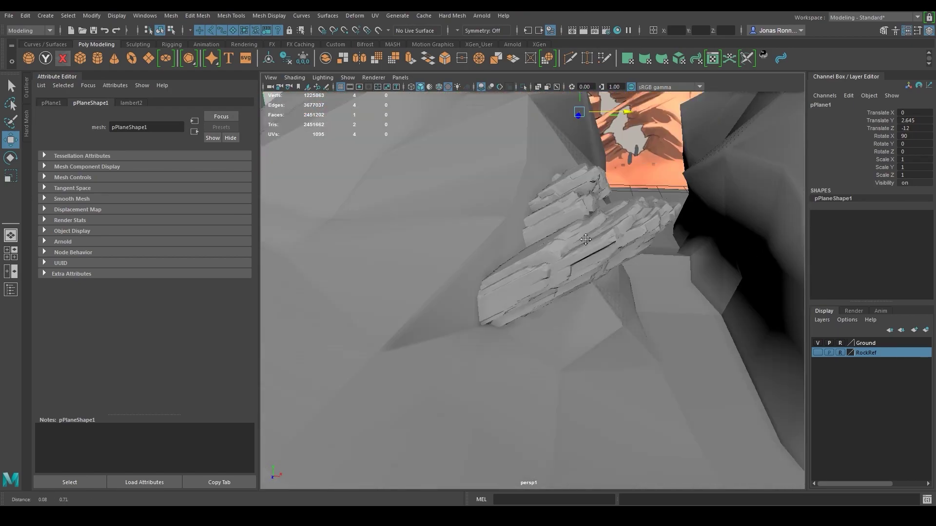
Step: Duplicate the upper rock, shrink the copy to 0.297, 0.348, 0.297 and fit it between the two rocks near X -3.932, Z 0.173
left_click(572, 312)
left_click_drag(517, 283, 511, 307, "alt")
left_click_drag(500, 257, 429, 284, "shift")
left_click_drag(429, 284, 535, 285, "alt")
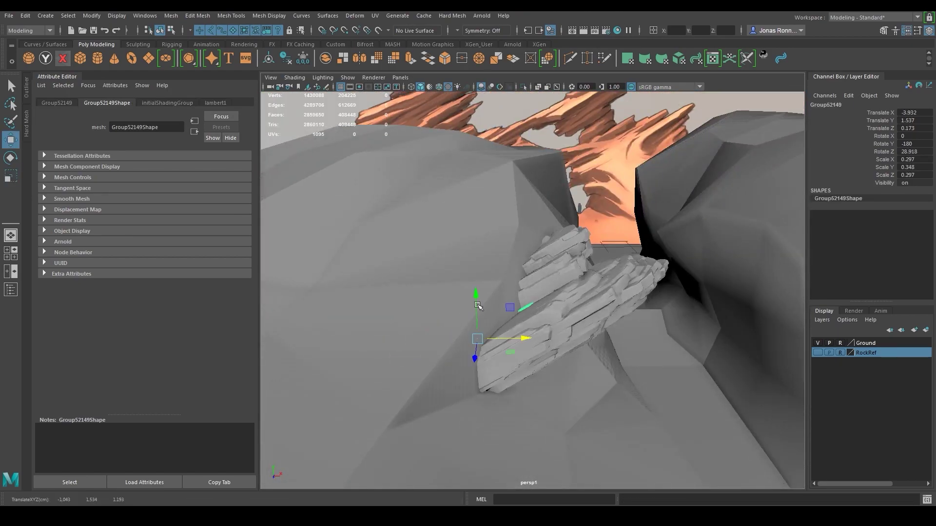
left_click_drag(477, 304, 477, 291)
left_click_drag(516, 283, 449, 321, "alt")
left_click_drag(495, 282, 571, 311)
Step: Try a duplicate of the large tilted rock beneath it at about Y 0.652, and delete one extra rock from the cluster
left_click(641, 197)
left_click(571, 311)
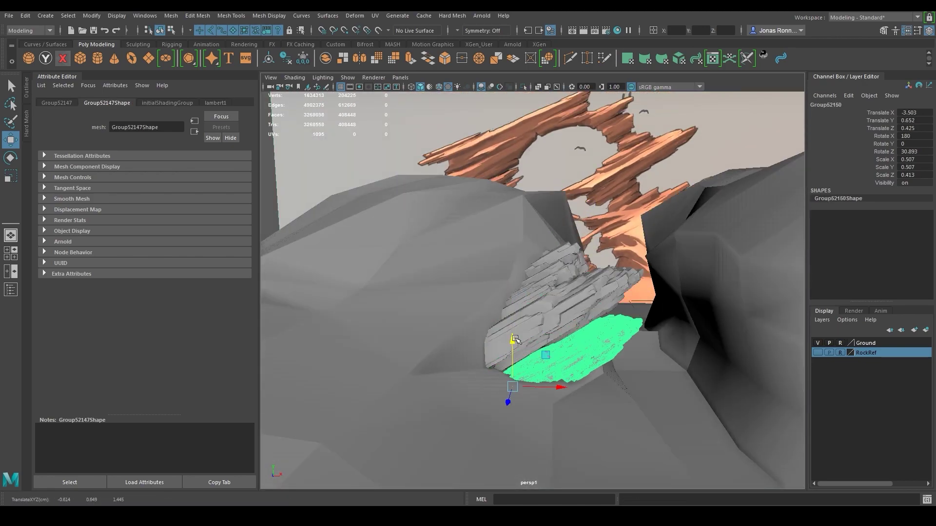
left_click_drag(633, 277, 622, 341, "alt")
left_click(640, 278)
left_click(568, 294)
key("Delete")
Step: Move the large tilted rock along Z to 0.297 within the visible red blockout
left_click_drag(579, 265, 586, 297, "alt")
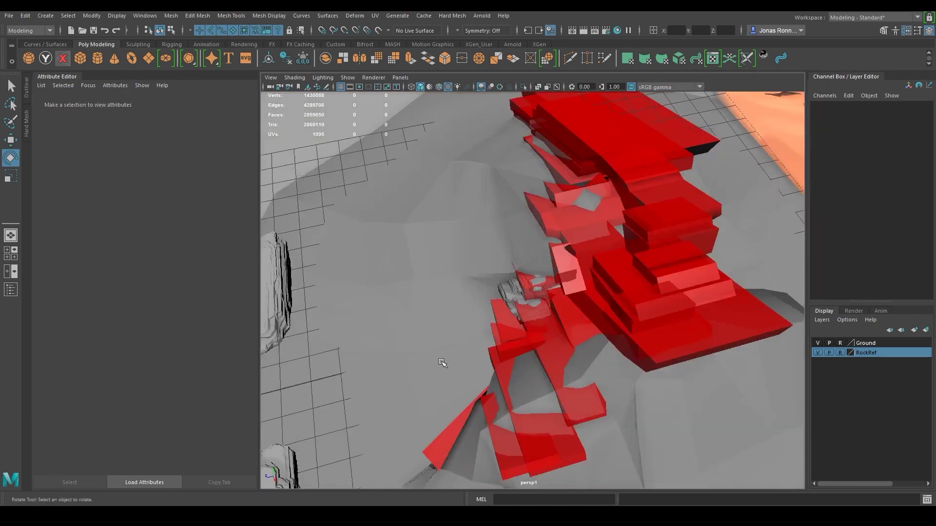
right_click_drag(441, 362, 493, 298, "alt")
left_click(496, 291)
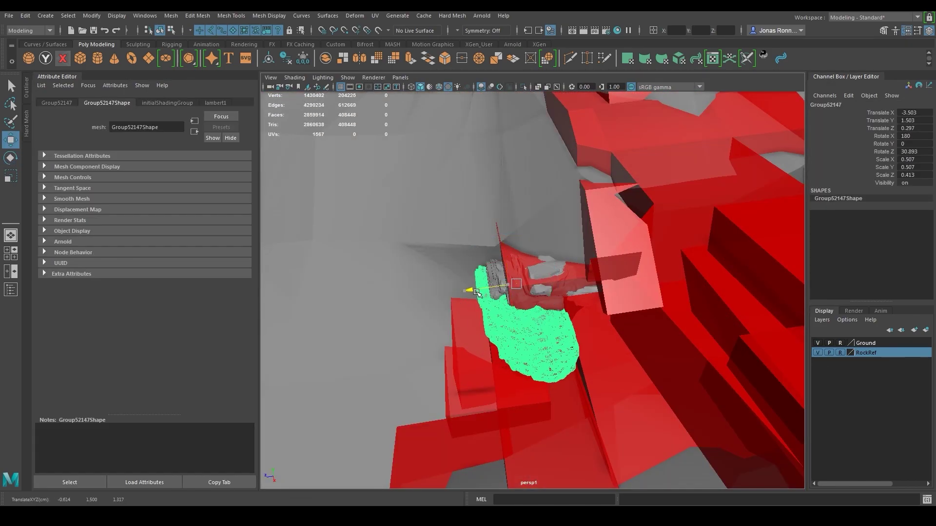
scroll(595, 336, "down", 5)
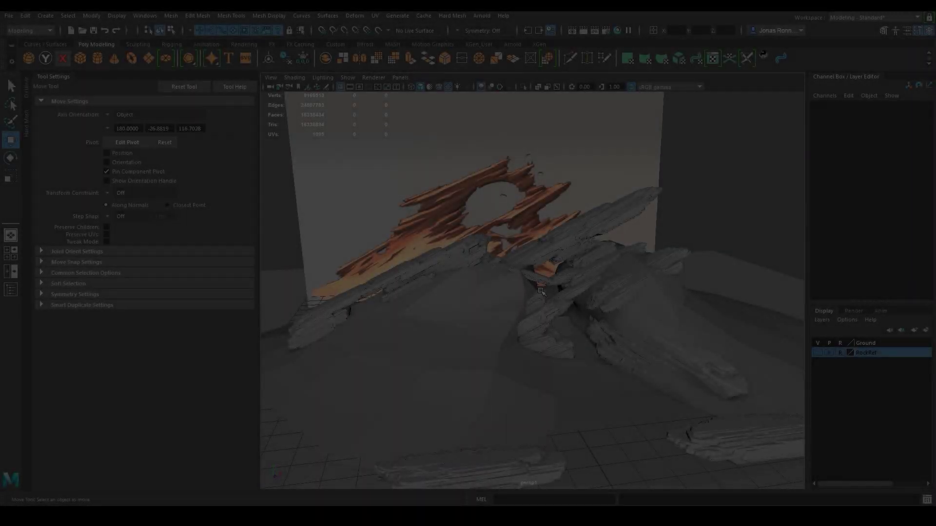
Step: Inspect the assembled rock formation from several angles against the background reference image
left_click_drag(541, 292, 522, 293, "alt")
right_click_drag(522, 293, 541, 326, "alt")
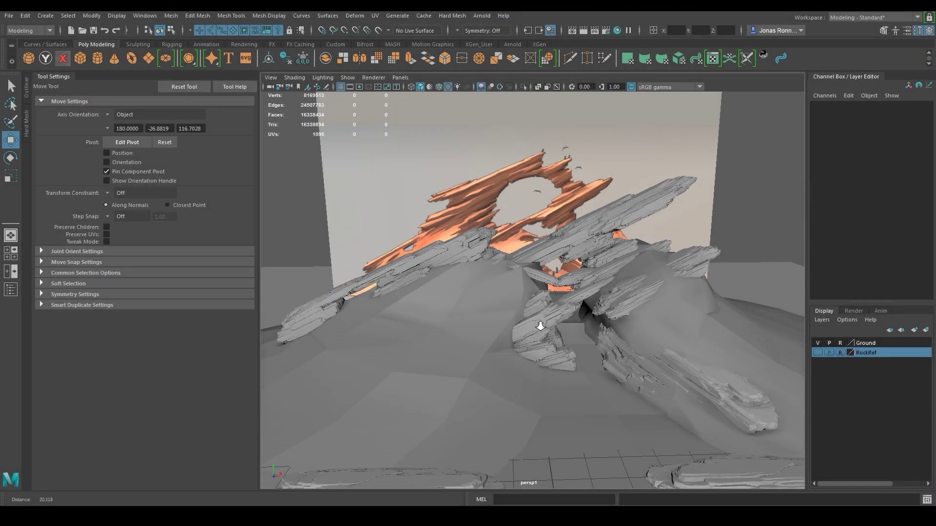
left_click_drag(545, 305, 500, 315, "alt")
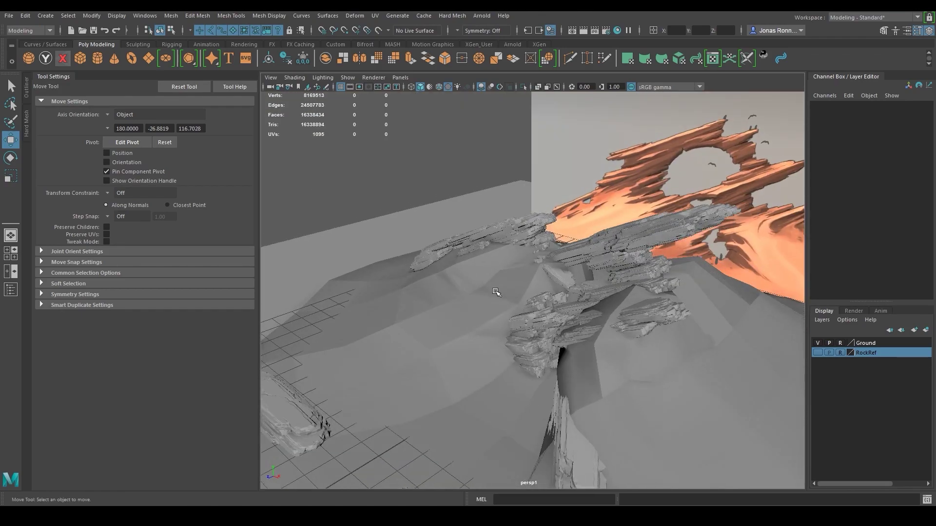
left_click_drag(590, 253, 509, 288, "alt")
mouse_move(575, 264)
right_mouse_down("alt")
mouse_move(507, 273)
mouse_move(585, 253)
right_mouse_up("alt")
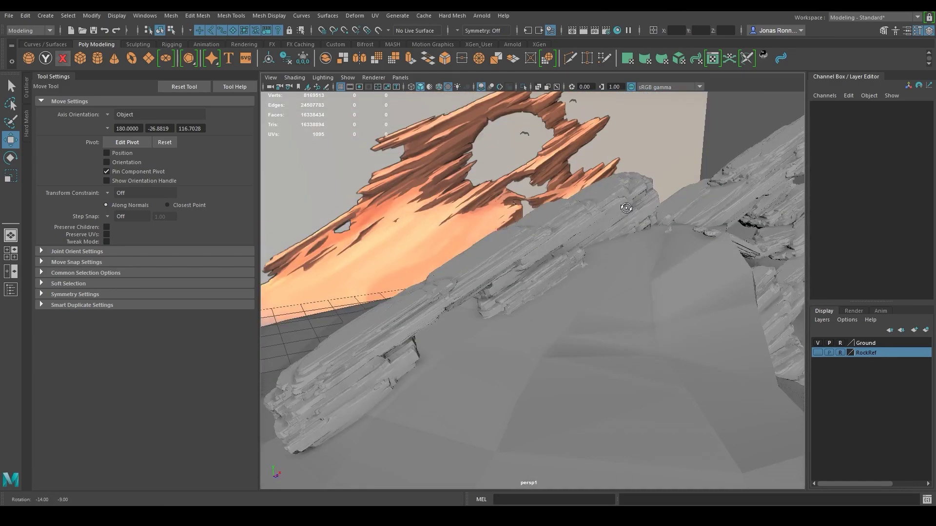
Step: Duplicate the rock on the arch's left base, set the copy's Rotate X to 0 and place it at X -6.233, Y 4.933
middle_click_drag(592, 251, 362, 310, "alt")
right_click_drag(362, 310, 612, 268, "alt")
left_click_drag(612, 268, 615, 327, "alt")
left_click(818, 353)
right_click_drag(615, 327, 570, 295, "alt")
left_click_drag(570, 294, 556, 434, "alt")
left_click(818, 353)
left_click(488, 285)
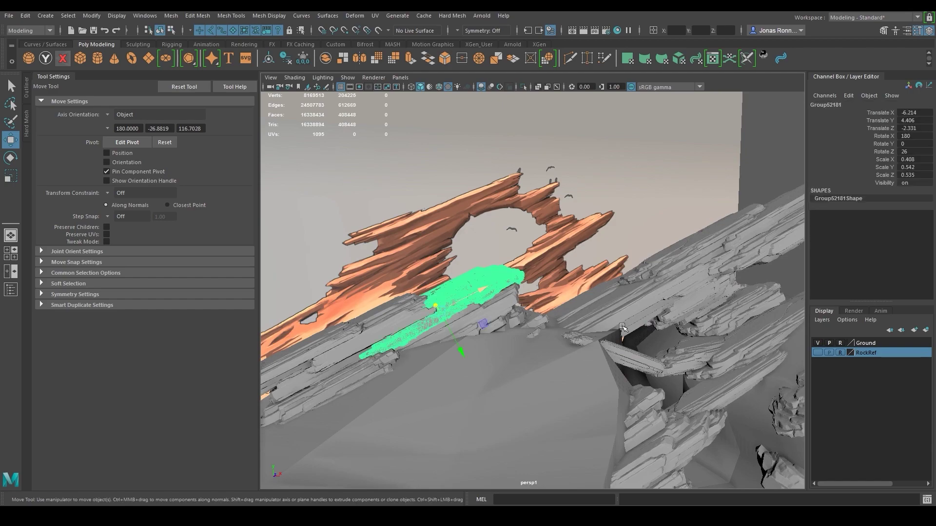
left_click(818, 354)
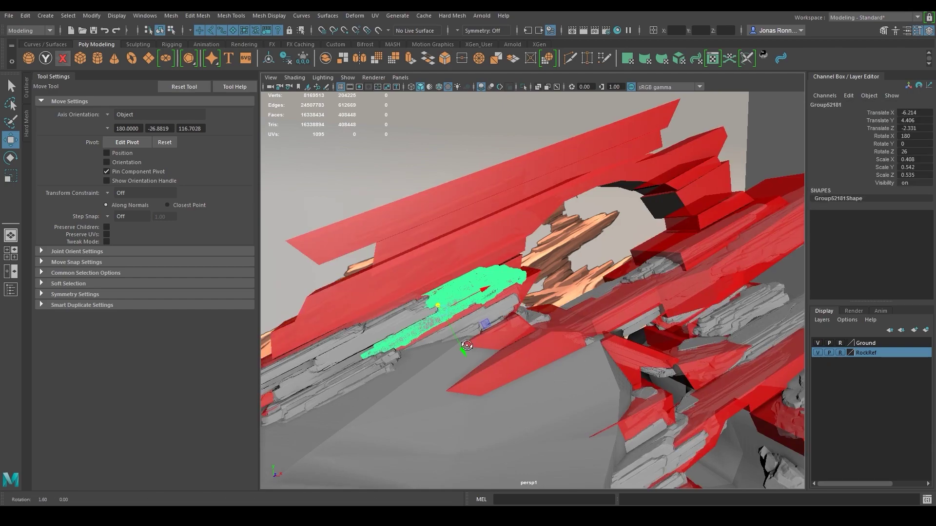
left_click_drag(545, 373, 477, 321, "alt")
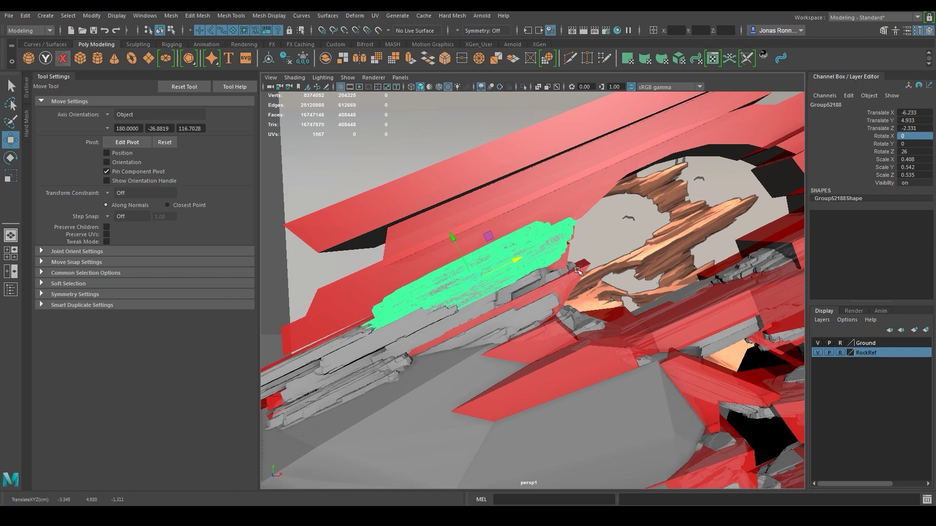
left_click_drag(578, 271, 560, 305, "alt")
left_click(818, 353)
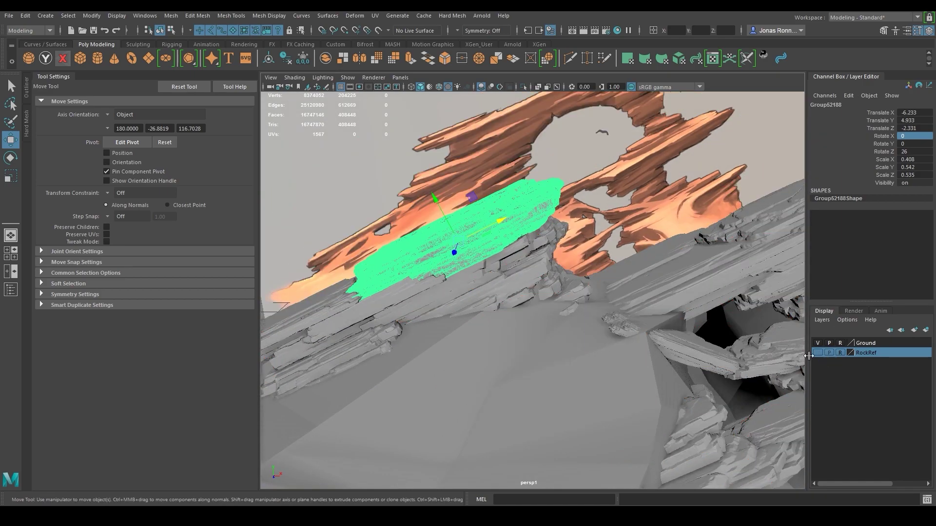
Step: Nudge the copied rock on the left base to X -6.248, Y 4.96
left_click(637, 229)
left_click_drag(650, 288, 599, 244, "alt")
left_click(440, 279)
left_click_drag(418, 231, 415, 226)
scroll(696, 272, "down", 3)
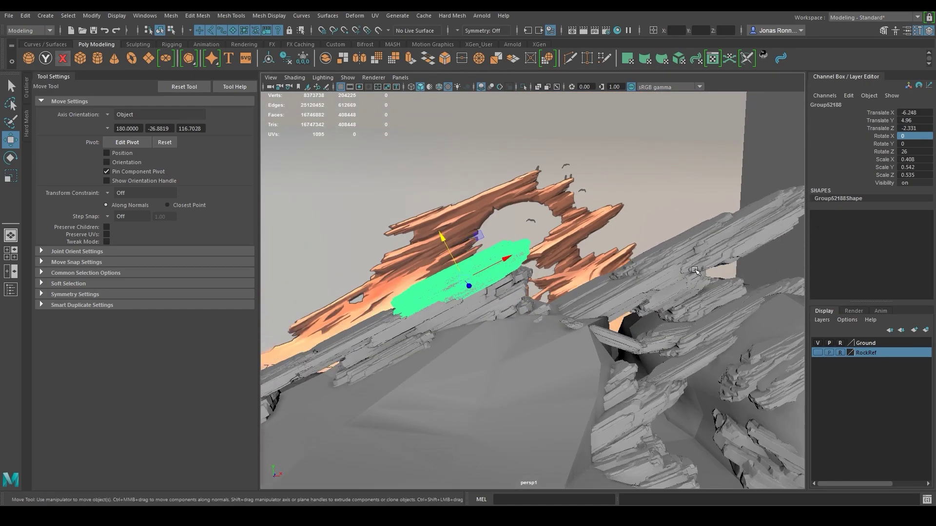
scroll(695, 271, "down", 1)
Step: Duplicate the rock, narrow the copy to Scale X 0.152 and place it near X -5.274, Y 4.824 at the base's inner edge
left_click(695, 271)
left_click(502, 263)
left_click_drag(505, 262, 480, 273)
left_click(818, 353)
left_click(817, 353)
key("ctrl+d")
key("r")
key("w")
scroll(557, 259, "up", 4)
left_click(818, 353)
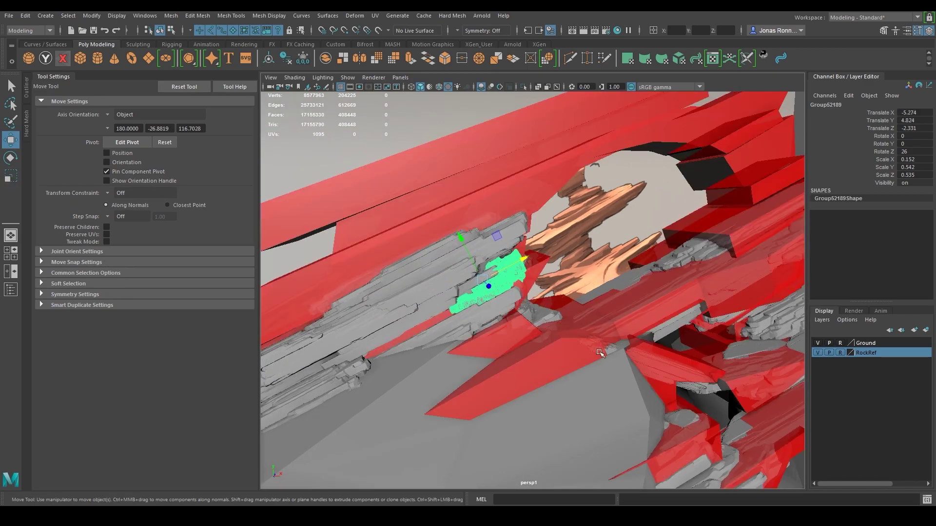
Step: Set the small rock's Rotate Y to 180 and move it to about X -5.337, Y 4.952
scroll(492, 248, "up", 2)
left_click_drag(452, 239, 450, 235)
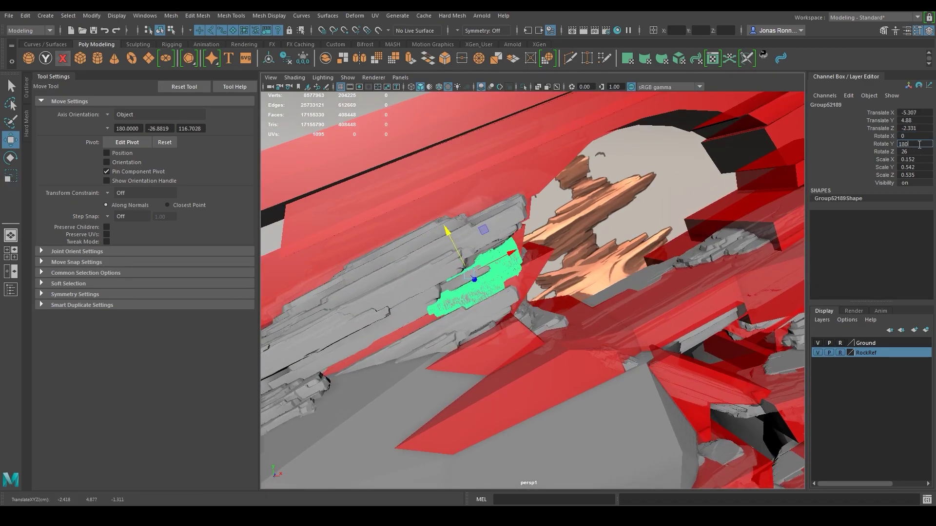
left_click_drag(429, 293, 426, 282)
left_click_drag(459, 264, 455, 256)
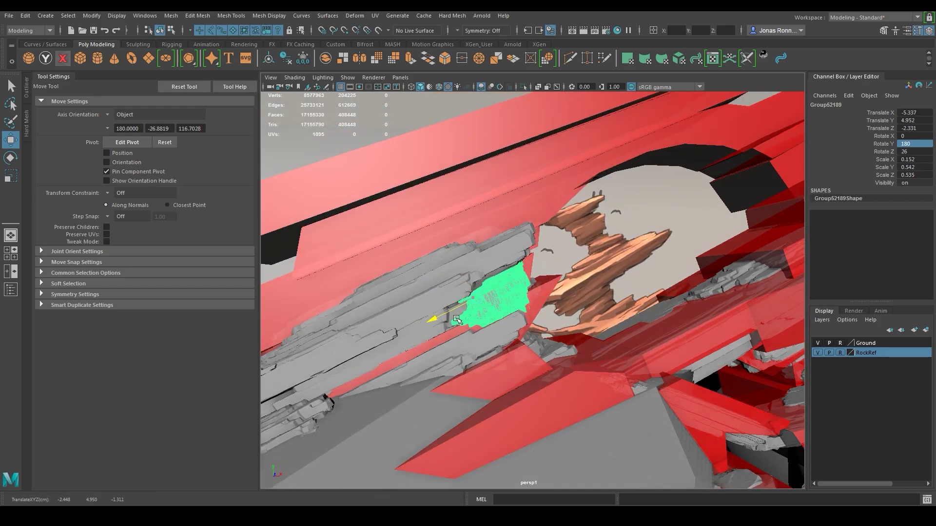
left_click(817, 352)
Step: Push the small rock into the gap at the base's inner edge, at about X -5.235, Y 5.014, Z -2.458
left_click(604, 263)
left_click_drag(605, 264, 528, 281, "alt")
key("ctrl+z")
key("f")
left_click_drag(556, 270, 561, 266)
left_click_drag(601, 327, 624, 283, "alt")
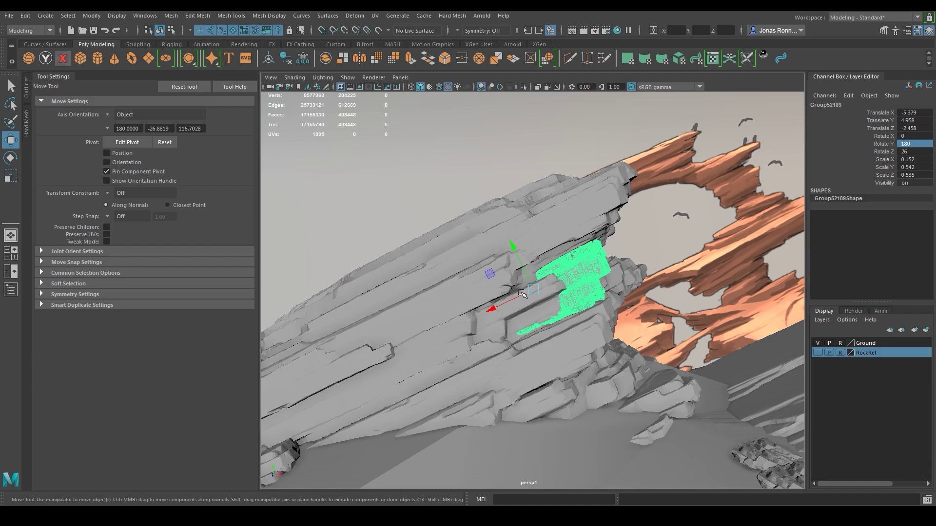
left_click_drag(656, 312, 566, 324, "alt")
Step: Scale the small rock to 0.462 in Z and reset its Rotate Y to 0
key("r")
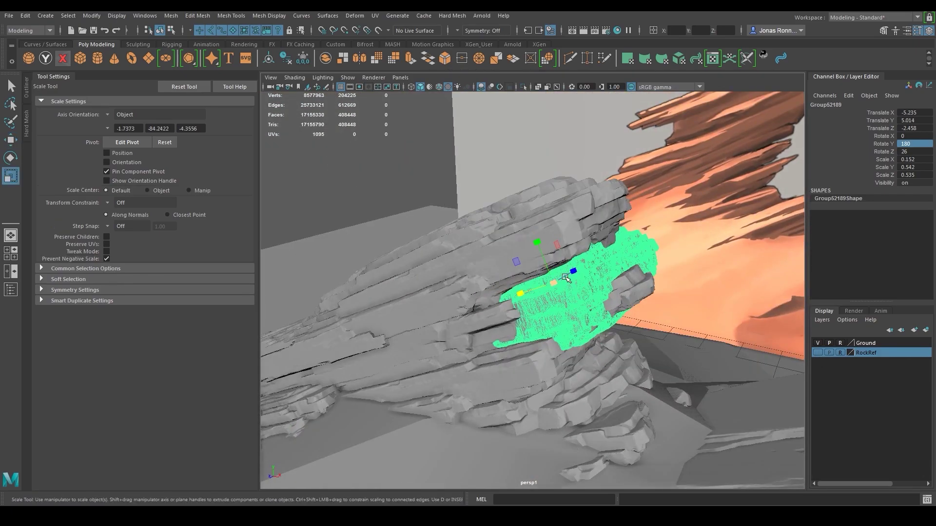
left_click_drag(566, 276, 597, 251, "alt")
right_click_drag(597, 251, 260, 250, "alt")
left_click(453, 239)
left_click_drag(453, 239, 569, 275, "alt")
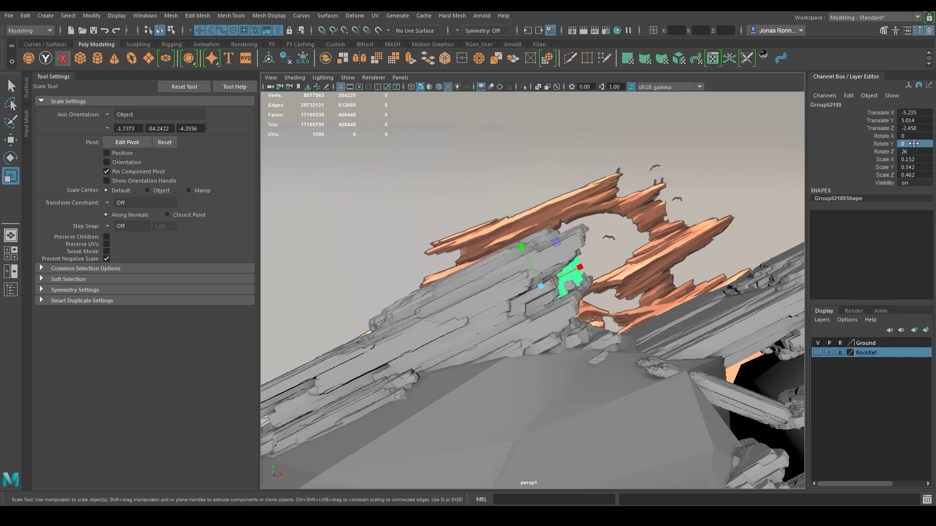
Step: Set the small rock's Rotate X to 180
left_click_drag(580, 338, 540, 332, "alt")
left_click(575, 341)
left_click(573, 272)
left_click(914, 136)
type("180")
key("Return")
left_click_drag(633, 297, 568, 297, "alt")
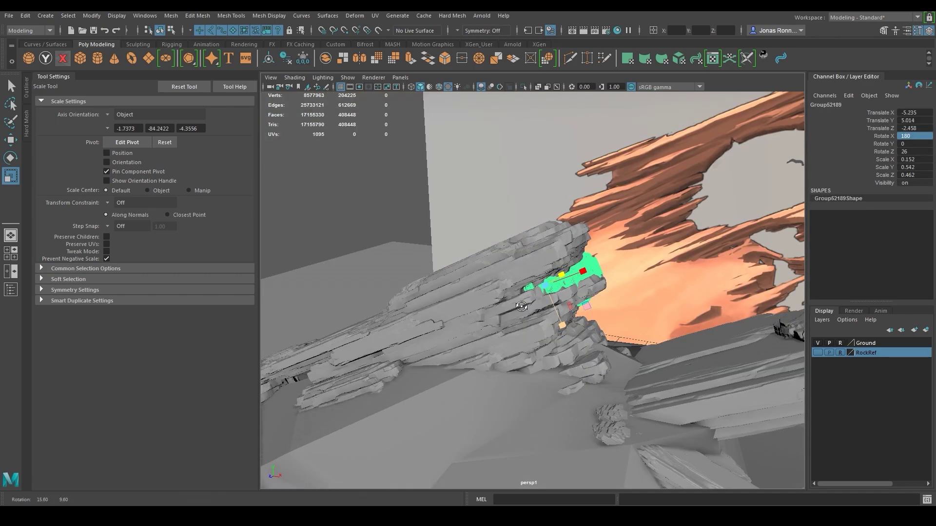
Step: Adjust the small rock to Scale Y 0.548 and Scale Z 0.436, and fit it at X -5.192, Y 5.008, Z -2.393
key("w")
key("r")
left_click(568, 359)
left_click_drag(568, 360, 499, 273, "alt")
left_click(492, 281)
key("w")
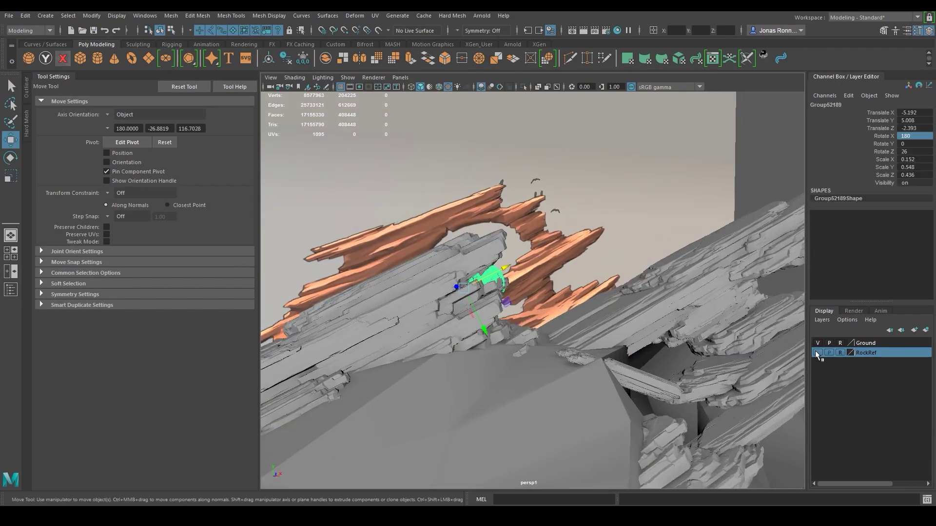
Step: Duplicate a large rock of the left base and raise the copy to about X -5.9, Y 5.745 with Rotate X at 180
mouse_move(577, 272)
left_mouse_down("alt")
mouse_move(570, 279)
mouse_move(592, 265)
mouse_move(584, 280)
left_mouse_up("alt")
left_click(570, 279)
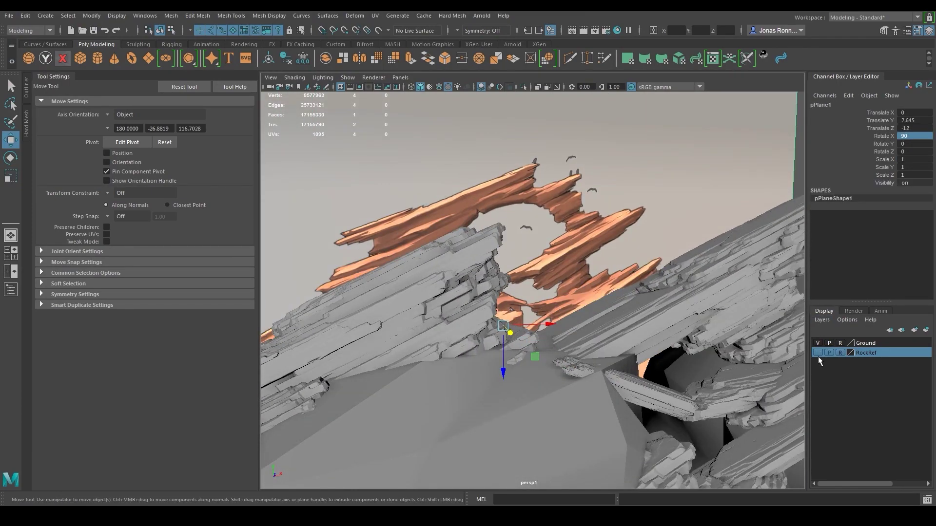
left_click(818, 353)
left_click(818, 353)
scroll(605, 294, "down", 1)
left_click(470, 280)
key("ctrl+d")
middle_click_drag(472, 286, 459, 227)
left_click(817, 352)
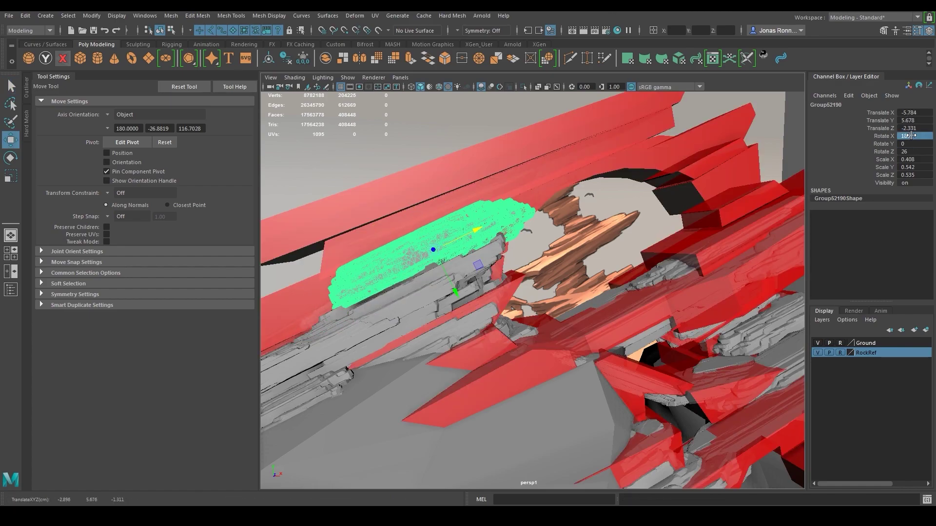
left_click_drag(526, 201, 537, 196, "alt")
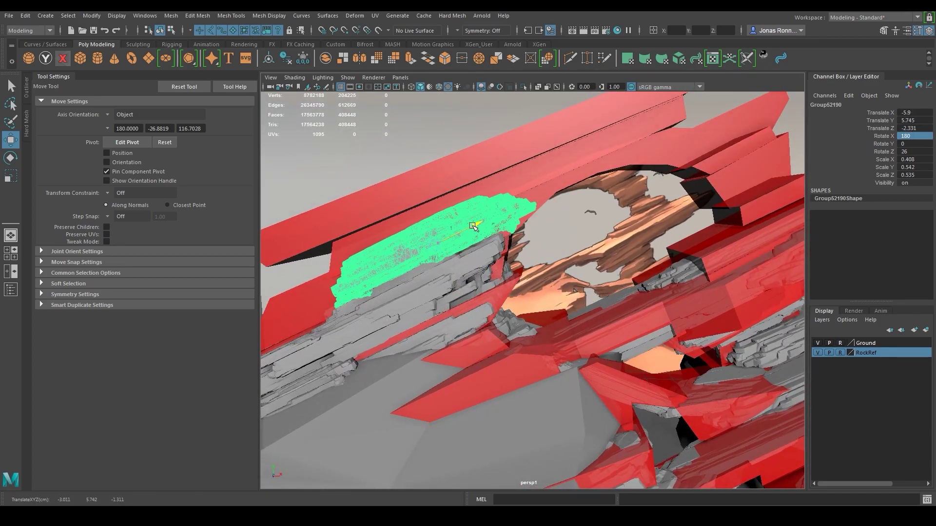
Step: Set the raised copy's Rotate X and Rotate Y to 180 and place it at X -5.886, Y 5.75
left_click(818, 351)
left_click_drag(774, 253, 880, 173, "alt")
left_click(635, 303)
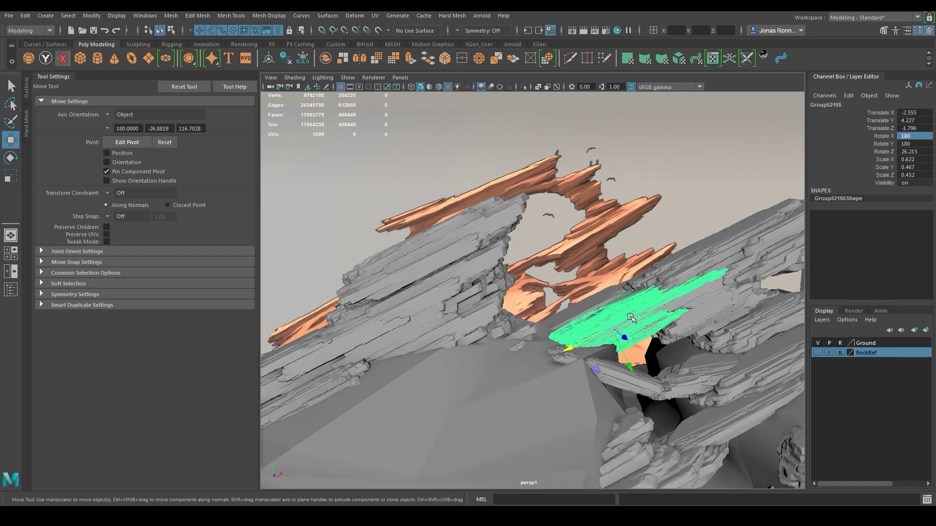
left_click_drag(635, 303, 638, 318, "alt")
left_click(458, 246)
left_click(914, 144)
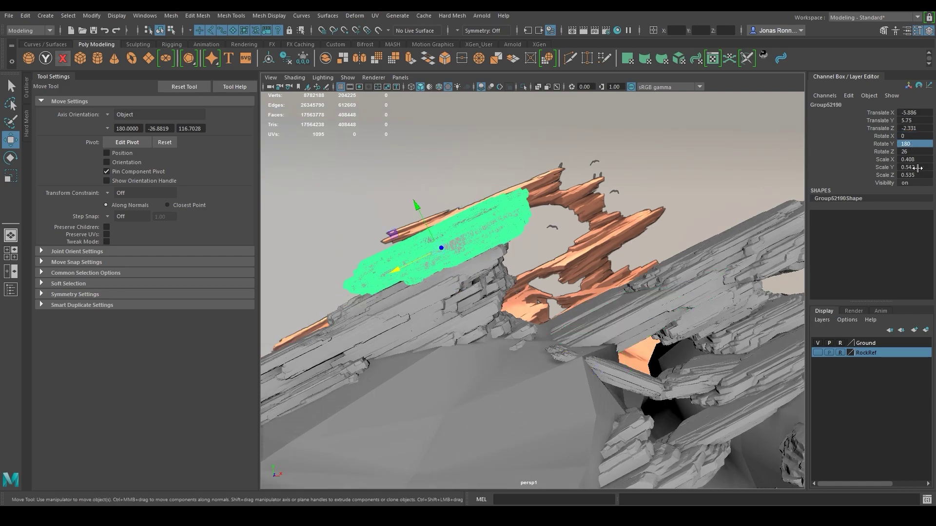
left_click_drag(499, 360, 498, 255, "alt")
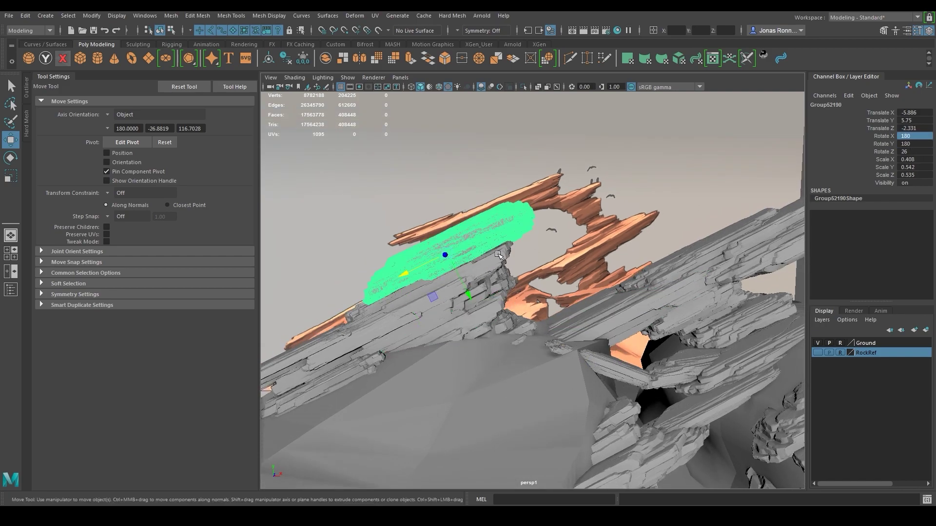
left_click(817, 352)
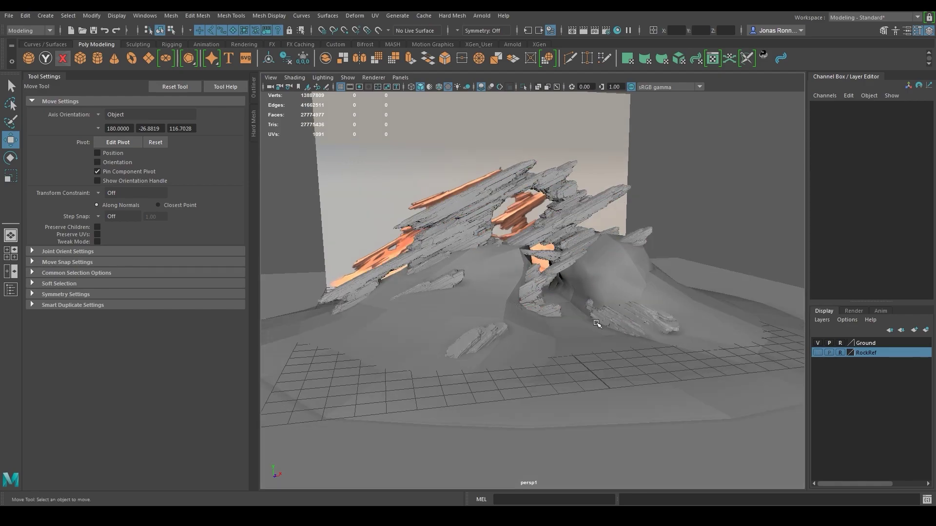
Step: Hide the background reference image plane and close the tool settings to enlarge the view of the rock formation
left_click_drag(561, 297, 568, 346, "alt")
right_click_drag(568, 346, 587, 382, "alt")
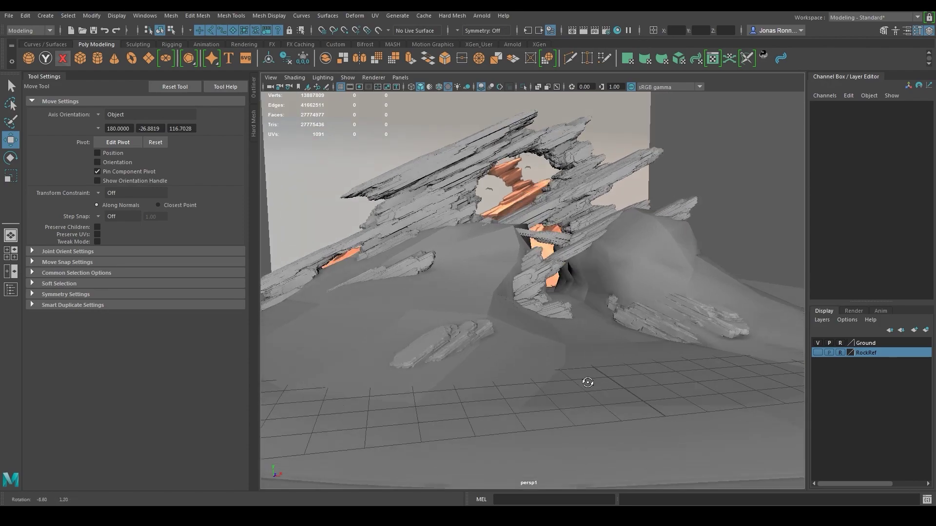
left_click_drag(587, 382, 585, 410, "alt")
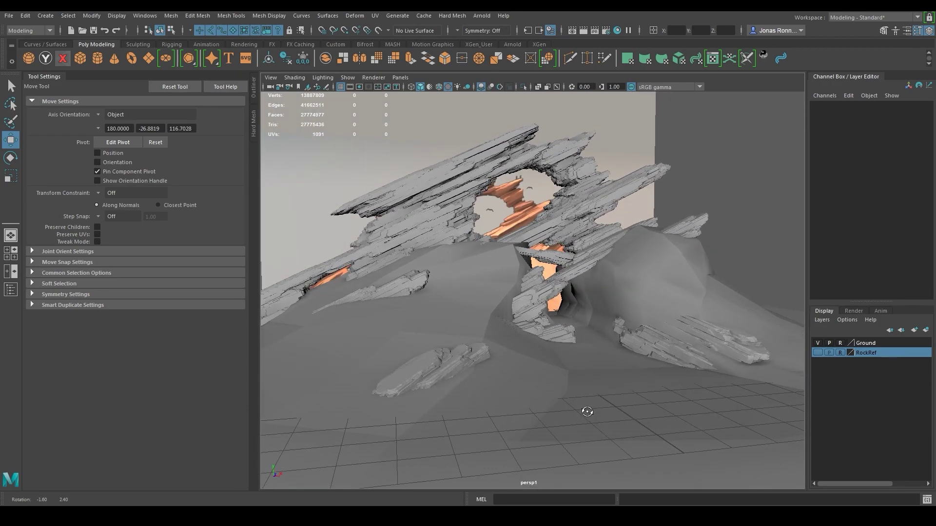
left_click(600, 228)
key("ctrl+h")
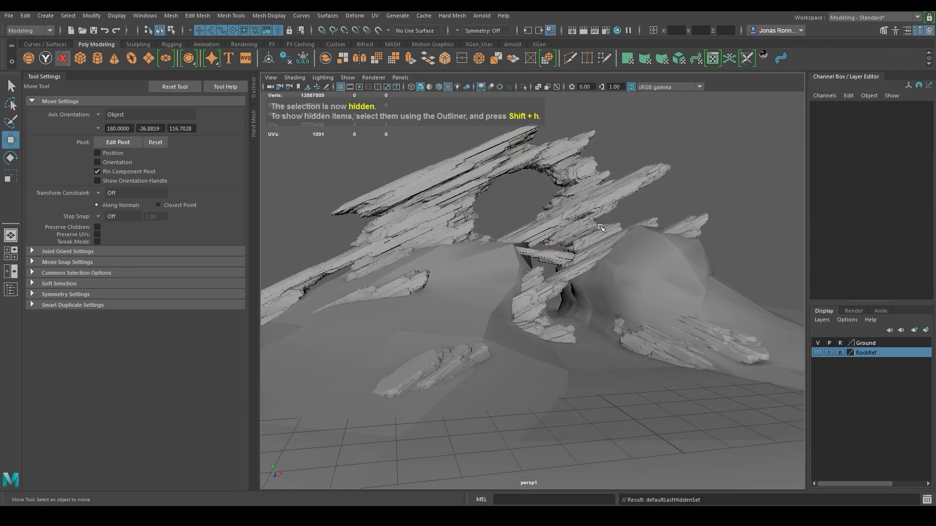
left_click_drag(600, 227, 733, 191, "alt")
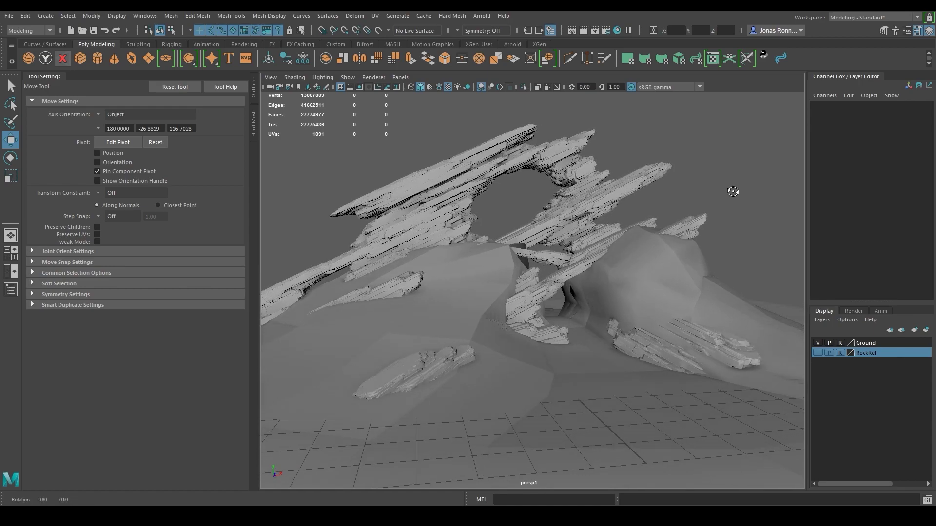
scroll(731, 210, "up", 3)
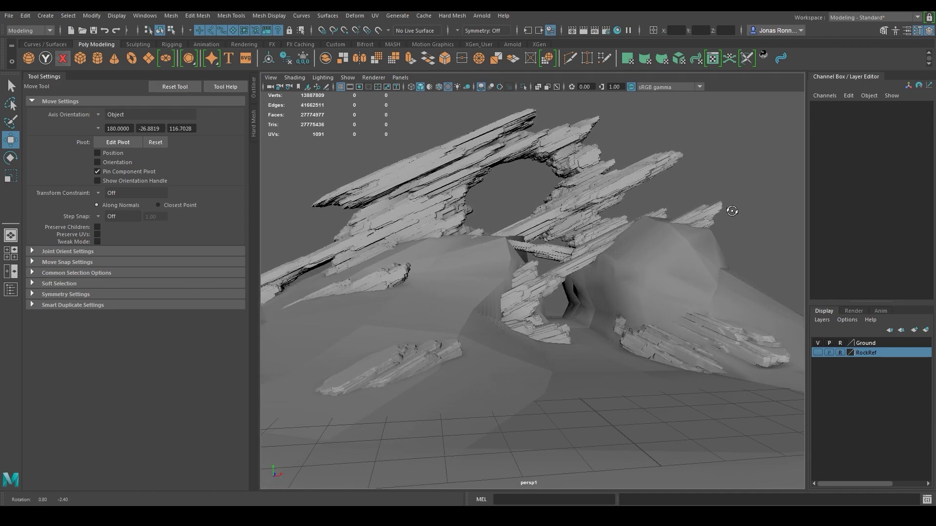
left_click_drag(575, 254, 561, 288, "alt")
left_click(918, 31)
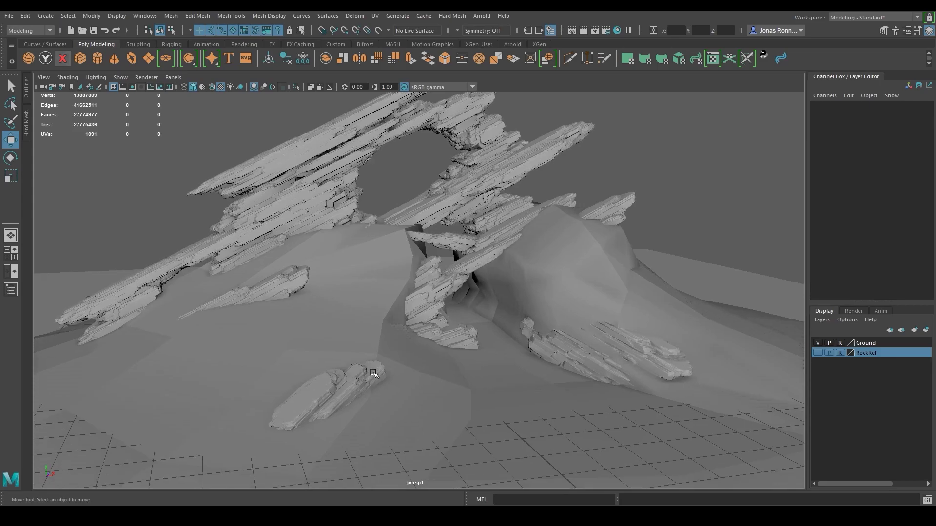
Step: Combine the loose rocks scattered on the ground slopes into one mesh, leaving the ground out of the selection
left_click_drag(258, 429, 415, 336)
left_click_drag(224, 287, 298, 324, "shift")
left_click_drag(298, 324, 361, 351, "alt")
left_click(368, 353, "ctrl")
left_click(238, 256, "ctrl")
left_click_drag(419, 282, 477, 312, "alt")
left_click(629, 368, "shift")
left_click(597, 366, "shift")
left_click_drag(629, 326, 589, 302, "alt")
left_click(170, 16)
left_click(170, 16)
Step: Combine the rocks of the lower curved leg and the small outcrop on the hill into one mesh
left_click_drag(487, 293, 575, 312, "alt")
left_click_drag(524, 189, 637, 336)
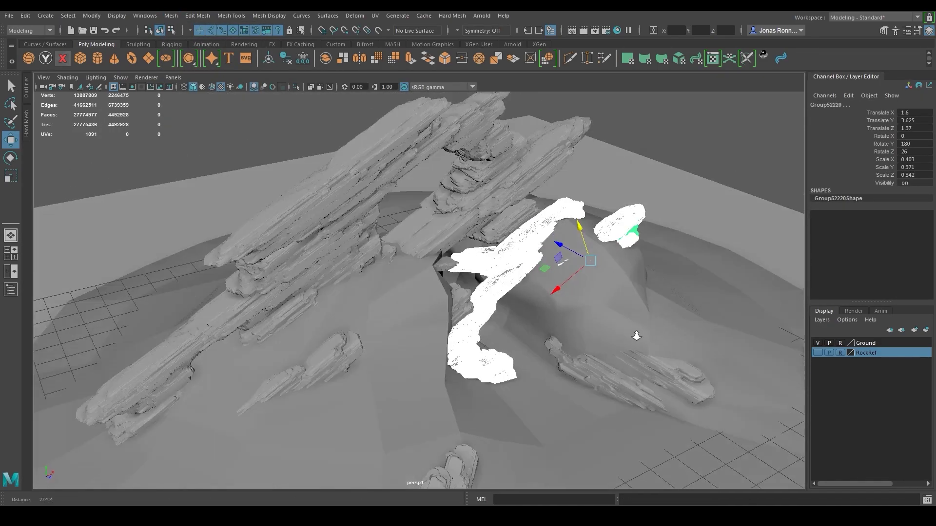
scroll(487, 312, "up", 3)
left_click(421, 315, "shift")
scroll(421, 317, "up", 5)
left_click_drag(390, 371, 390, 341, "alt")
scroll(415, 280, "down", 8)
left_click_drag(416, 280, 478, 302, "alt")
left_click(170, 16)
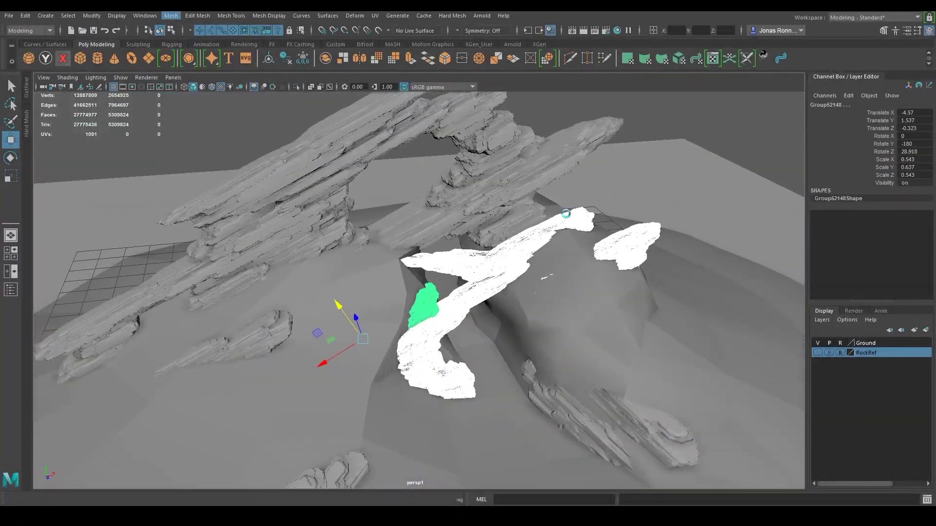
Step: Combine the long slanted rocks directly below the arch opening into one mesh
left_click_drag(554, 191, 420, 262, "alt")
left_click(403, 196)
left_click(403, 197, "shift")
scroll(403, 198, "up", 3)
scroll(420, 261, "down", 3)
scroll(420, 262, "down", 3)
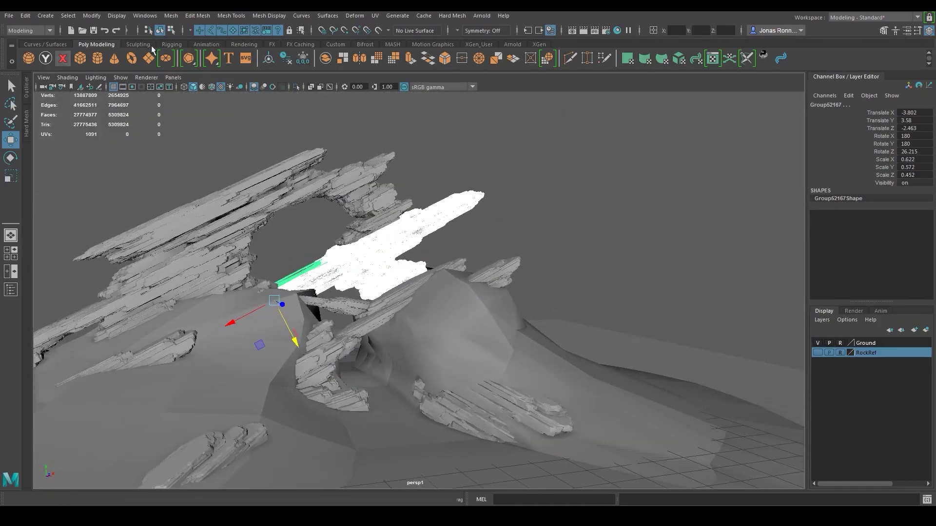
Step: Combine the rocks forming the top and right side of the arch opening into one mesh
left_click_drag(326, 201, 407, 215)
scroll(406, 214, "up", 3)
middle_click_drag(407, 215, 529, 176, "alt")
left_click_drag(454, 139, 414, 136)
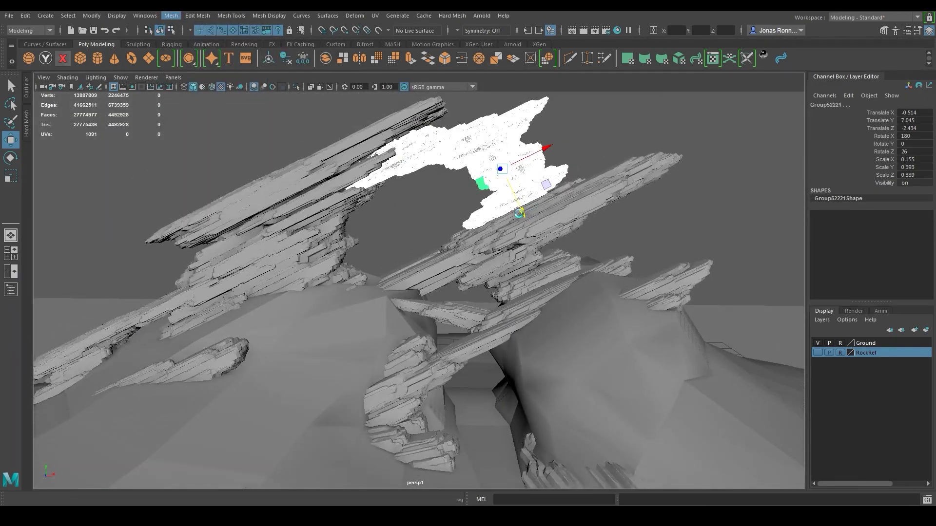
Step: Combine the long slab rocks along the top of the arch into one mesh
left_click(293, 175)
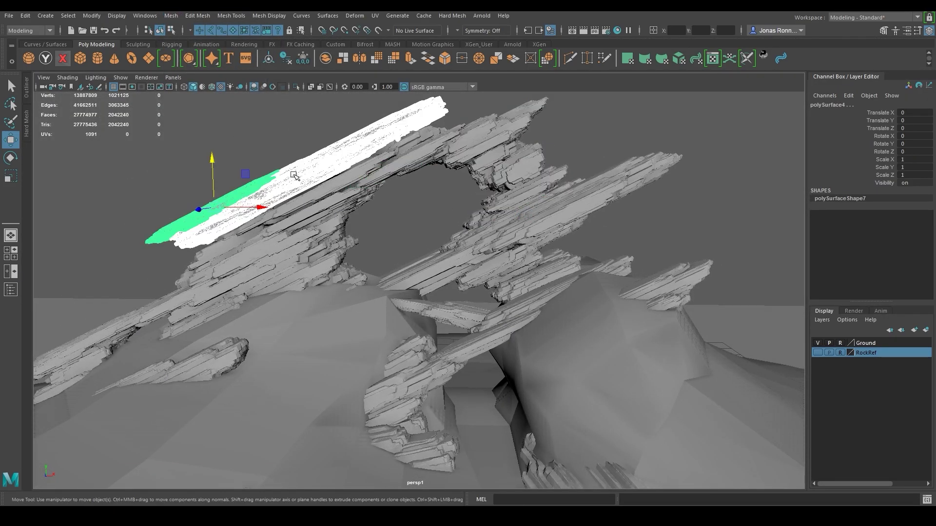
left_click(249, 153)
left_click_drag(250, 154, 287, 191)
mouse_move(287, 191)
left_mouse_down("alt")
mouse_move(195, 214)
mouse_move(351, 204)
mouse_move(292, 180)
left_mouse_up("alt")
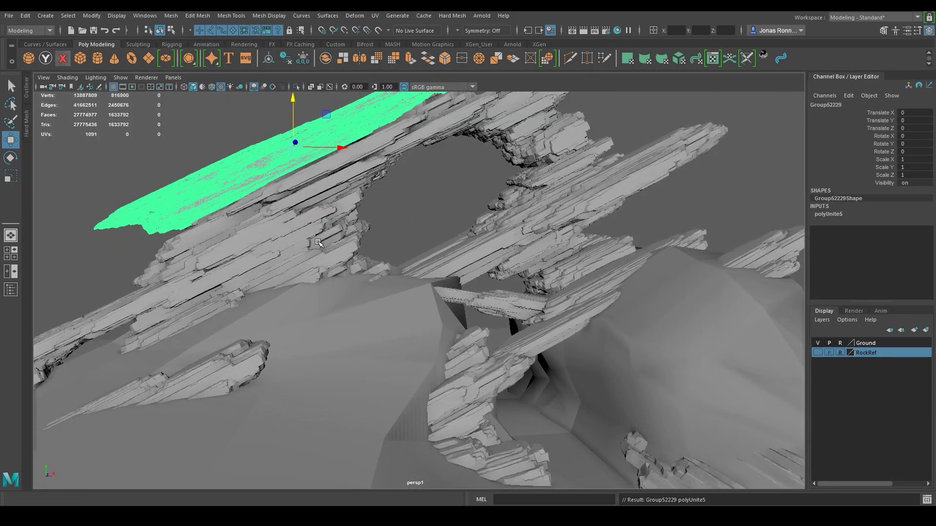
Step: Combine the rocks of the arch's main left base into one mesh, excluding the already combined top and right sections
right_click_drag(257, 182, 141, 253, "alt")
left_click(349, 265, "shift")
left_click(467, 176, "shift")
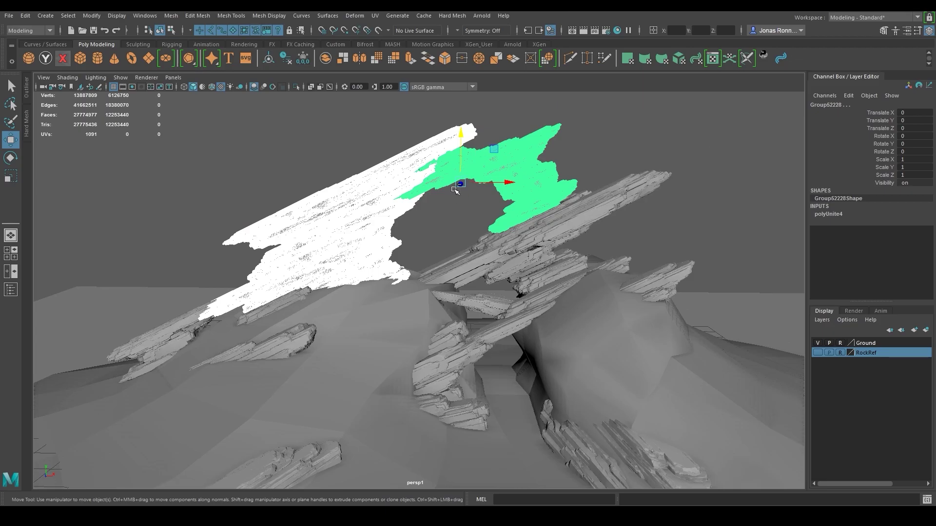
left_click_drag(491, 101, 437, 194, "ctrl")
right_click_drag(437, 194, 438, 309, "alt")
left_click_drag(438, 309, 419, 307, "alt")
left_click(403, 319, "shift")
right_click_drag(403, 319, 332, 276, "alt")
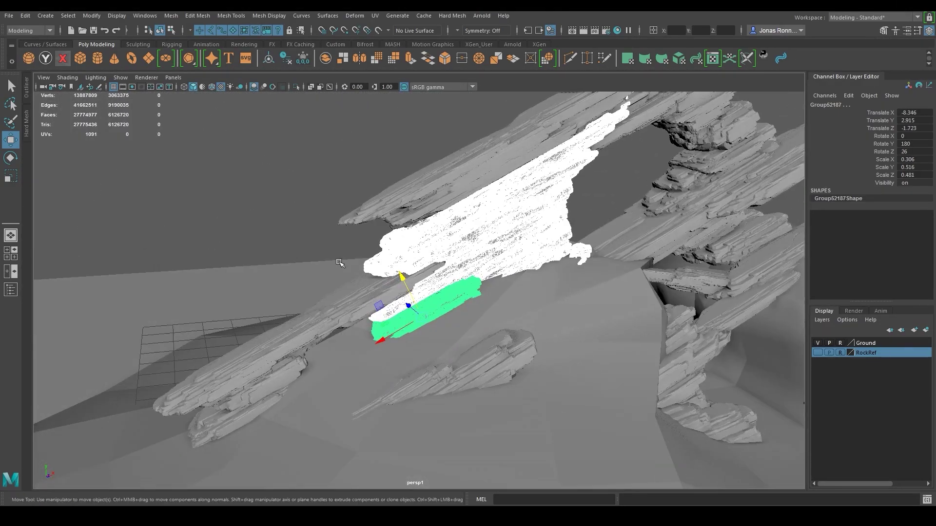
left_click(171, 15)
left_click(181, 42)
Step: Combine the long slanted rocks at the arch's far lower-left end into one mesh
left_click(317, 319)
key("ctrl+z")
left_click_drag(292, 302, 244, 312, "alt")
left_click_drag(136, 272, 328, 415, "shift")
left_click_drag(368, 358, 414, 388, "ctrl")
right_click_drag(390, 361, 293, 290, "alt")
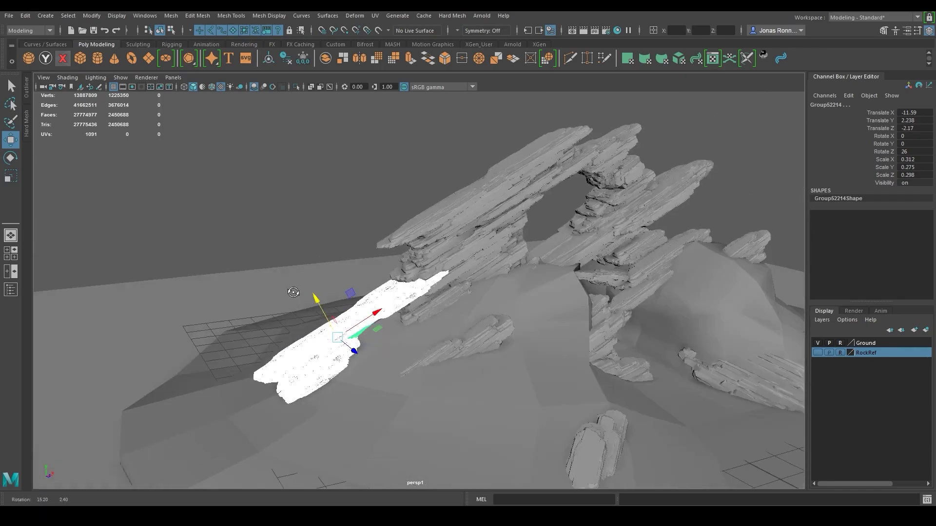
left_click_drag(292, 290, 321, 276, "alt")
left_click(171, 15)
left_click(182, 42)
Step: Hide the combined rock sections one after another and view the scene in wireframe to check for leftover rocks
left_click(683, 357)
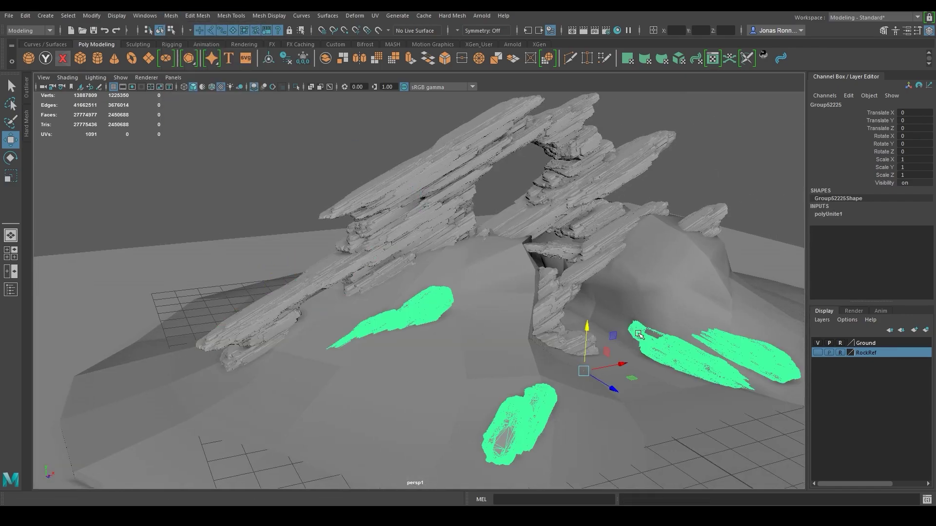
key("ctrl+h")
left_click(591, 273)
key("ctrl+h")
left_click(602, 187)
key("ctrl+h")
left_click(570, 136)
key("ctrl+h")
left_click(371, 249)
key("ctrl+h")
key("4")
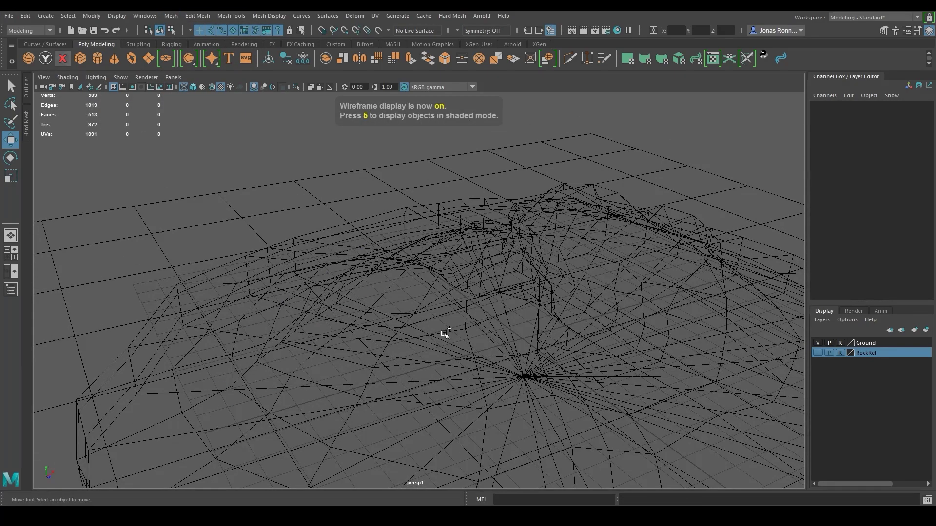
Step: Show all hidden objects again in shaded display and hide the reference image plane behind the arch
key("ctrl+shift+h")
left_click(112, 17)
left_click(307, 99)
key("6")
right_click_drag(502, 229, 397, 207, "alt")
left_click(443, 134)
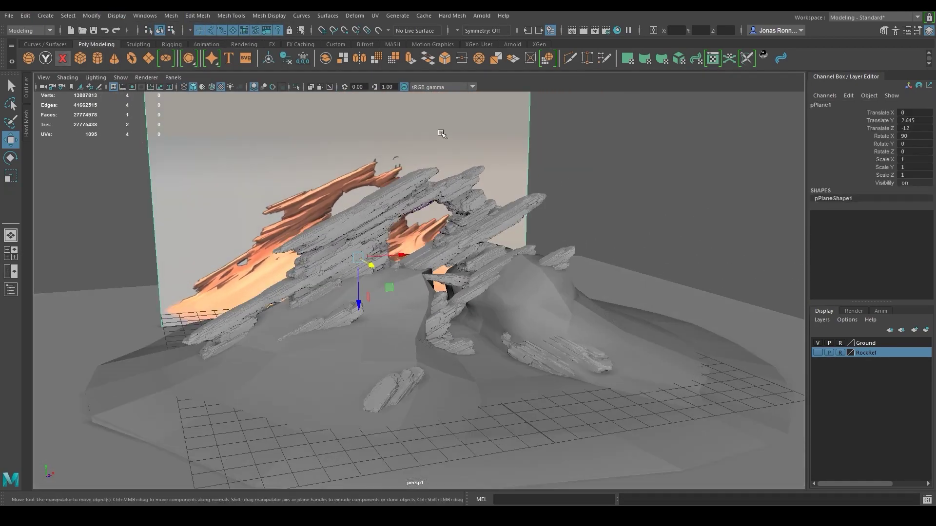
key("ctrl+h")
left_click(414, 188)
Step: Export the scattered ground rocks mesh to the Blockout folder as Rocks01.obj
left_click(564, 343)
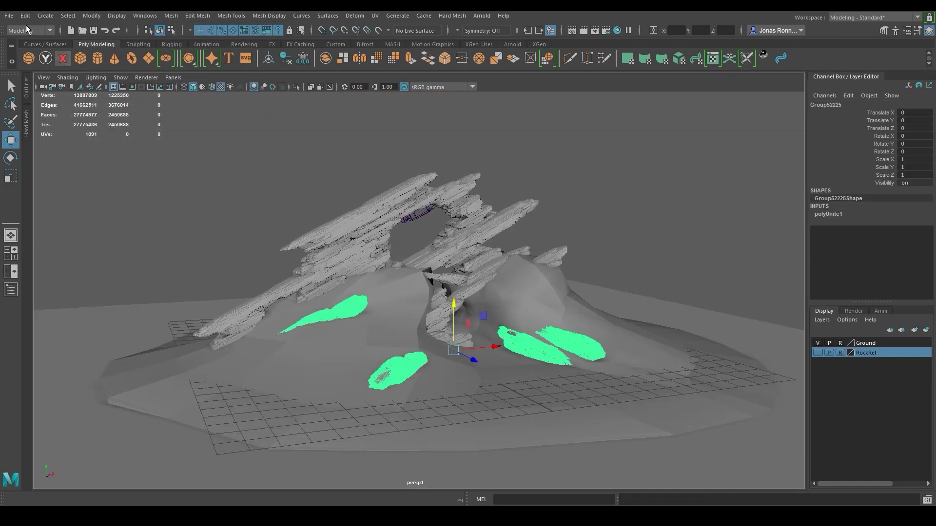
left_click(9, 15)
left_click(39, 161)
type("Rock01")
key("Return")
Step: Export the mesh of the arch's lower right support rocks as Rocks02.obj
left_click(443, 316)
left_click(9, 15)
left_click(60, 145)
left_click(181, 246)
left_click(149, 479)
key("BackSpace")
type("2.obj")
key("Return")
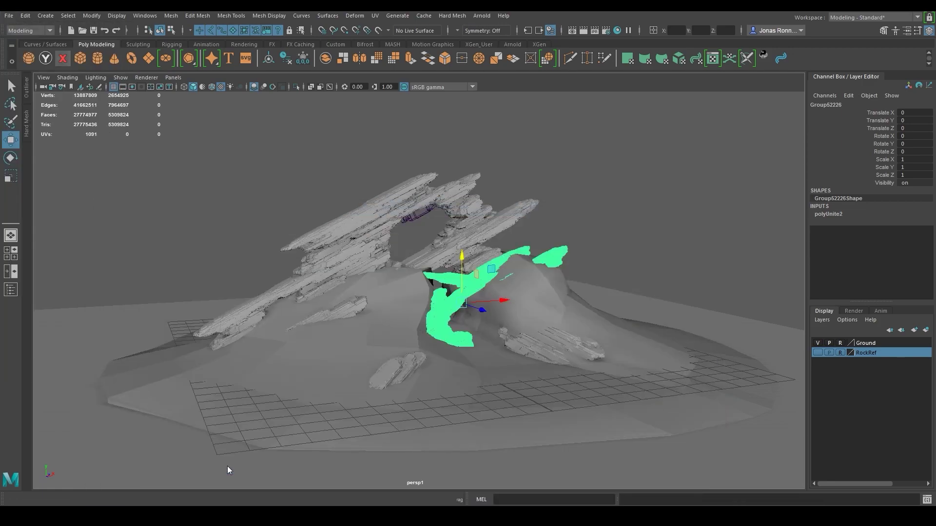
left_click(9, 15)
left_click(52, 143)
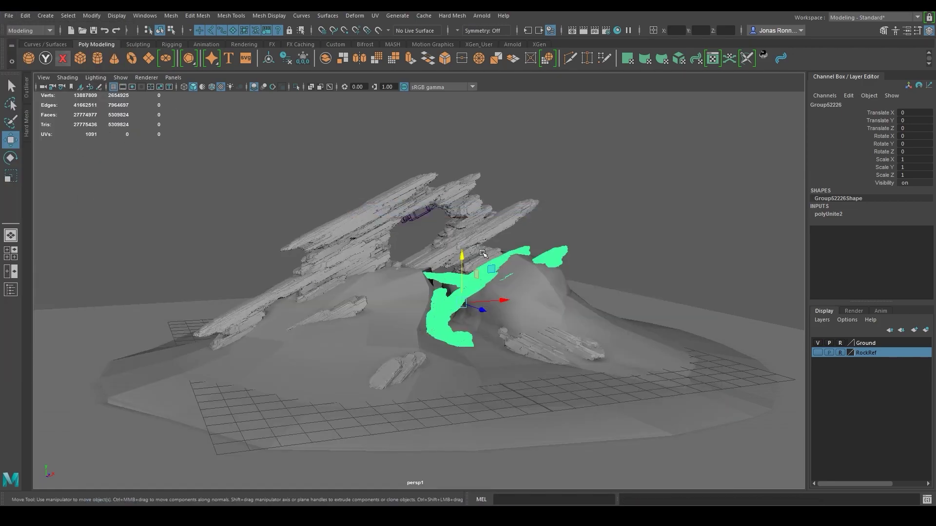
Step: Export the mesh of the slanted rocks directly below the arch opening as Rocks03.obj
left_click(480, 236)
left_click(9, 16)
left_click(53, 143)
left_click(181, 253)
left_click(149, 479)
key("BackSpace")
type("3")
key("Return")
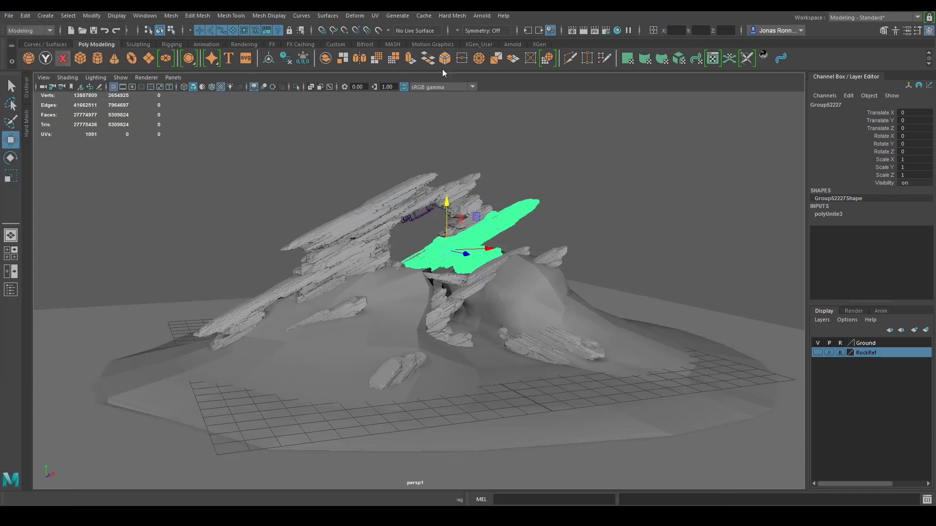
Step: Export the mesh forming the top and right side of the arch opening as Rocks04.obj
left_click(478, 199)
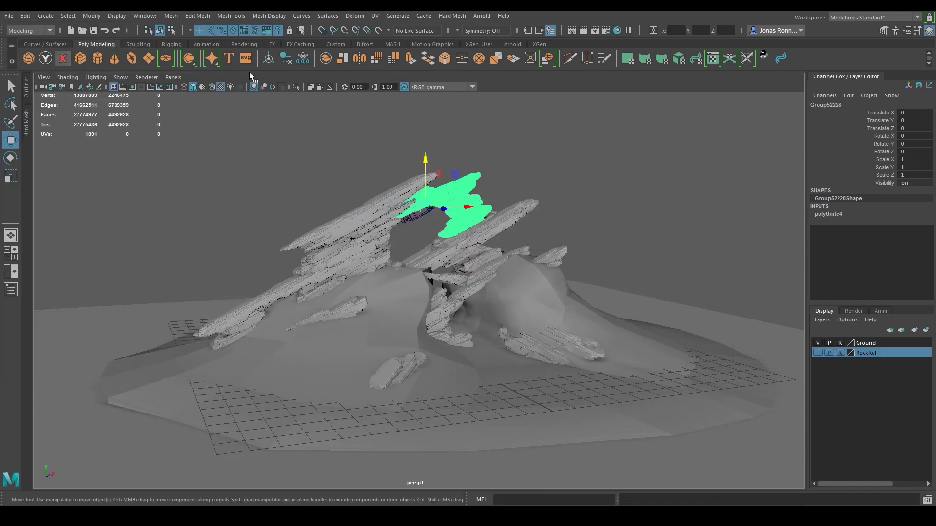
left_click(8, 16)
left_click(53, 144)
left_click(181, 246)
left_click(149, 479)
key("BackSpace")
type("4")
left_click(695, 479)
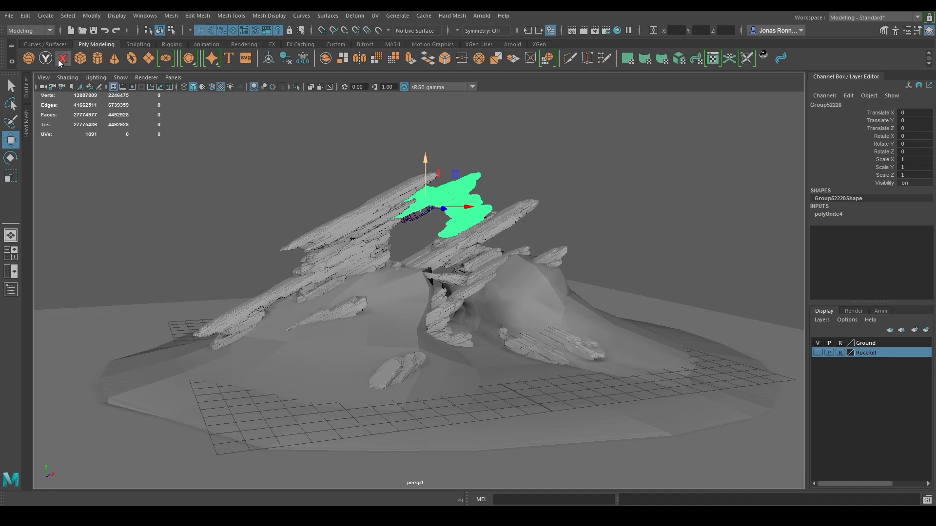
Step: Export the mesh of long slab rocks along the top of the arch as Rocks05.obj
left_click(378, 205)
left_click(8, 15)
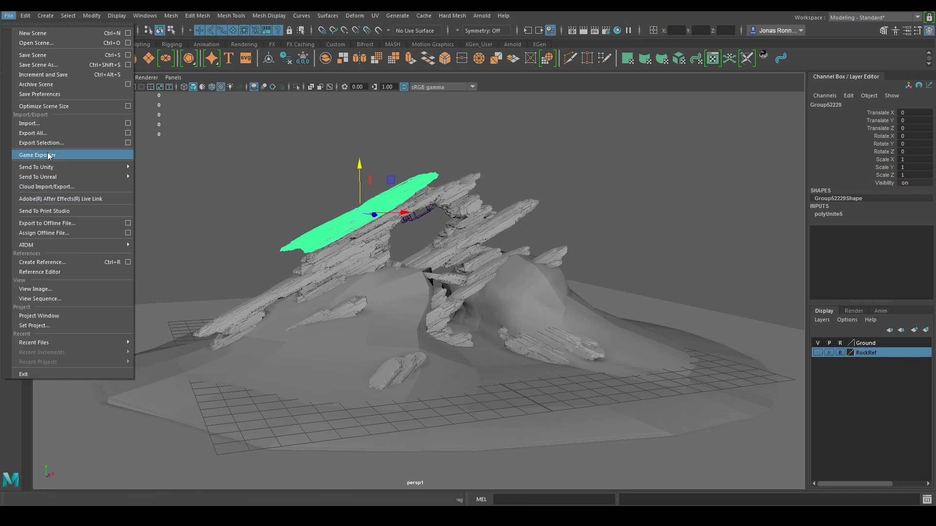
left_click(51, 155)
left_click(181, 269)
left_click(147, 478)
key("BackSpace")
type("5")
key("Return")
Step: Export the mesh of the arch's main left base as Rocks06.obj
left_click(9, 15)
left_click(51, 156)
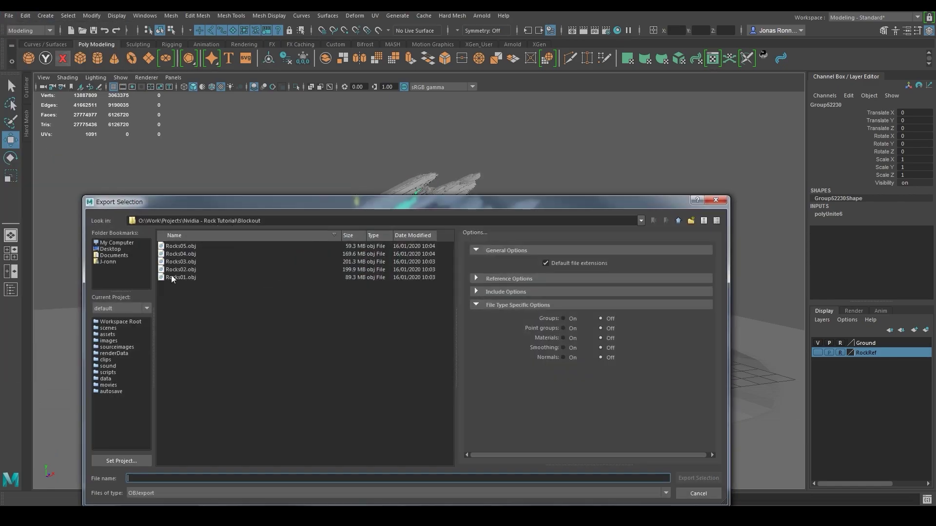
left_click(181, 247)
left_click(147, 478)
key("BackSpace")
type("6")
key("Return")
left_click(373, 264)
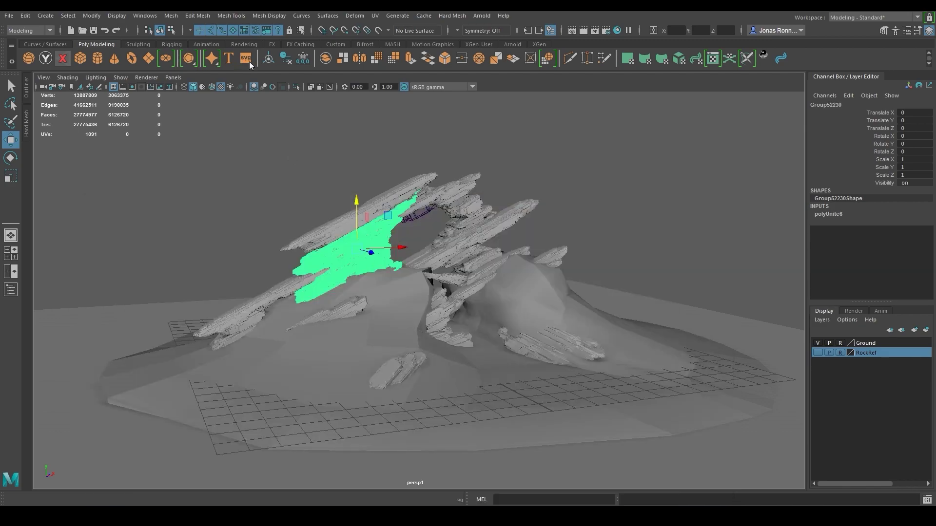
Step: Export the mesh of slanted rocks at the arch's lower-left end as Rocks07.obj
left_click(229, 324)
left_click(9, 15)
left_click(39, 153)
left_click(191, 249)
key("BackSpace")
type("7")
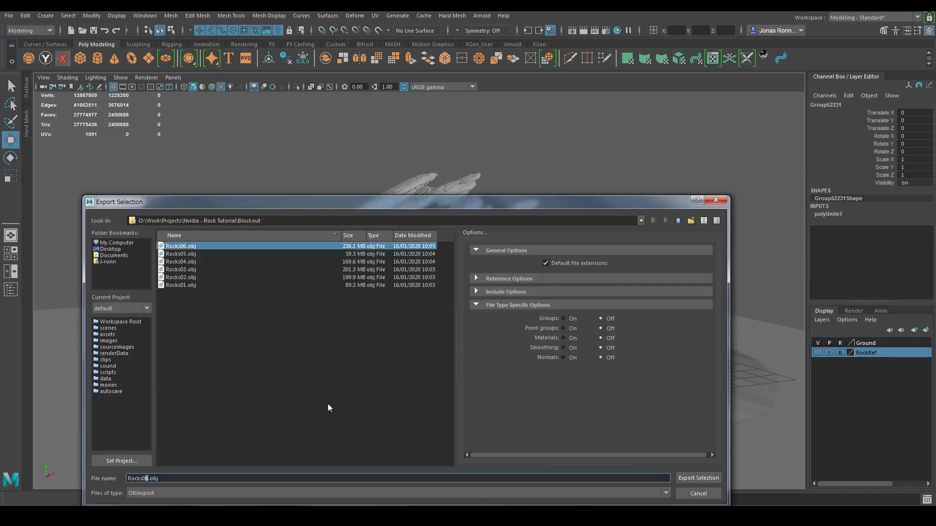
key("Return")
Step: Clear the Reference display type on the Ground and RockRef layers
left_click(345, 364)
left_click(840, 343)
left_click(840, 352)
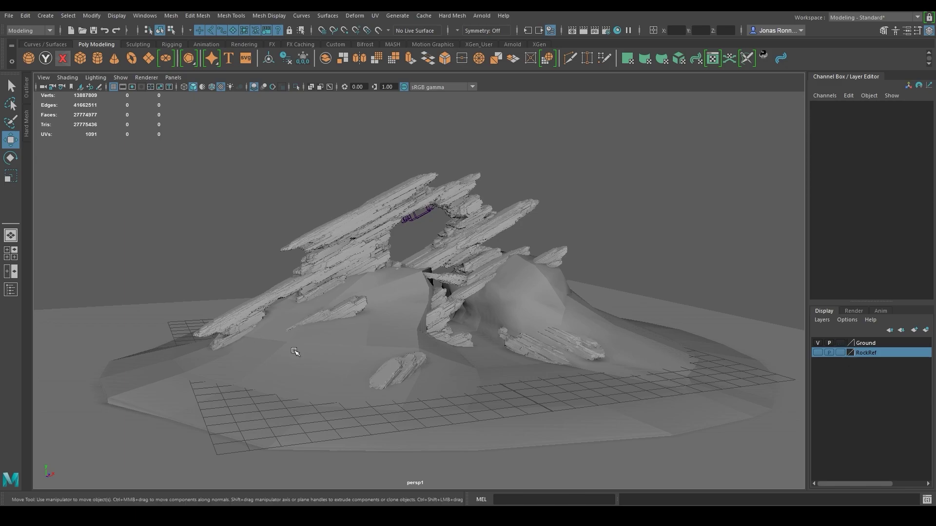